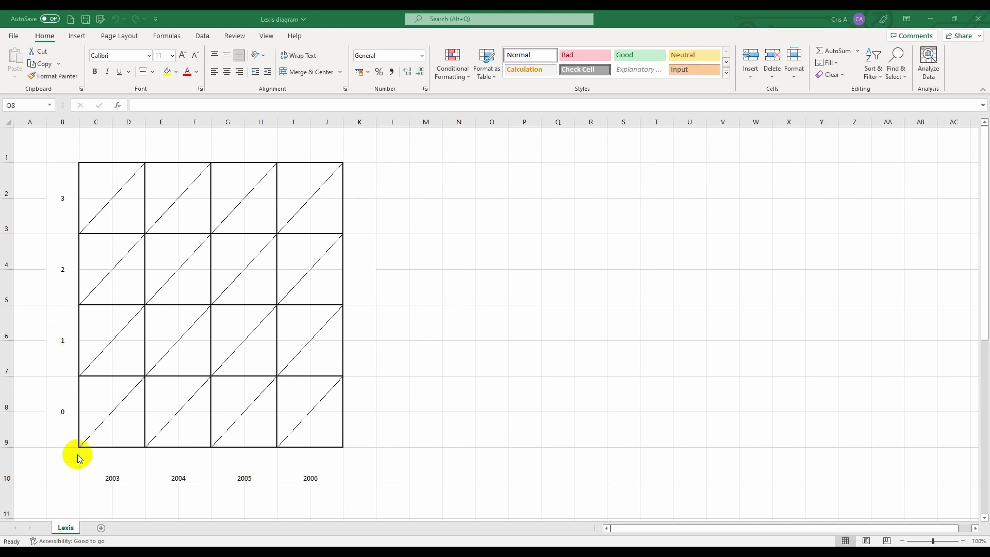
Add a new blank sheet and show it in Page Layout view with centimetre rulers
{"action": "left_click", "coordinate": [101, 528]}
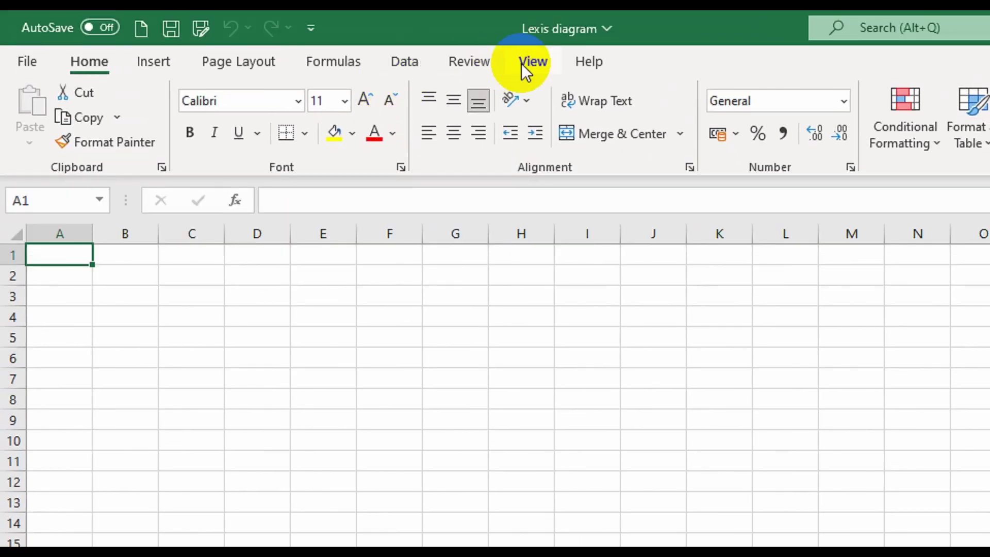
{"action": "left_click", "coordinate": [521, 64]}
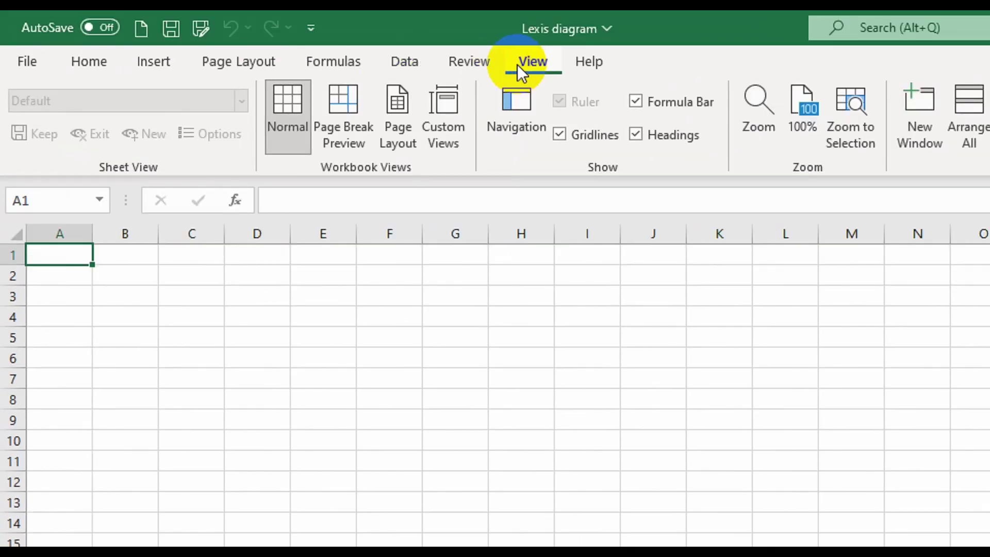
{"action": "left_click", "coordinate": [395, 122]}
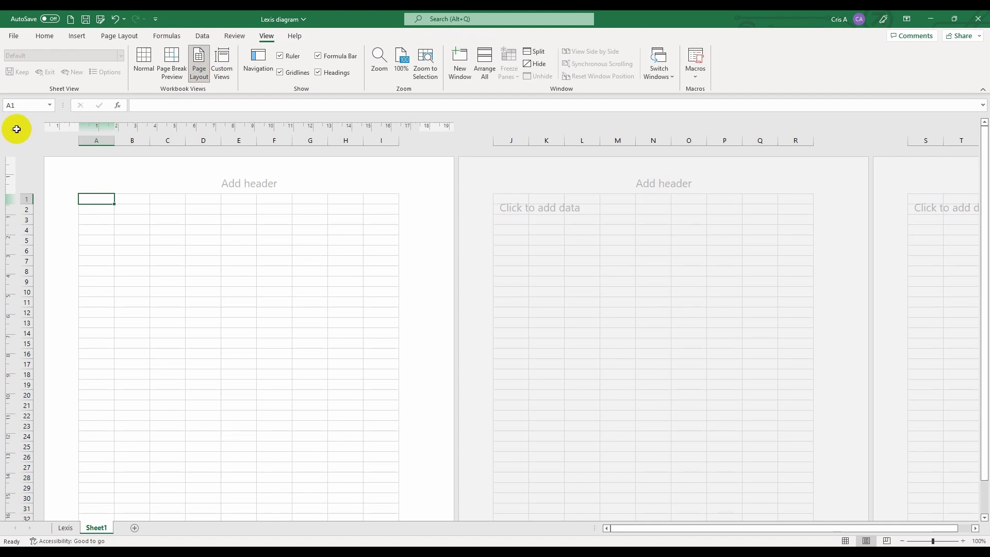
Select the whole sheet and set every column width to 2 cm
{"action": "left_click", "coordinate": [14, 129]}
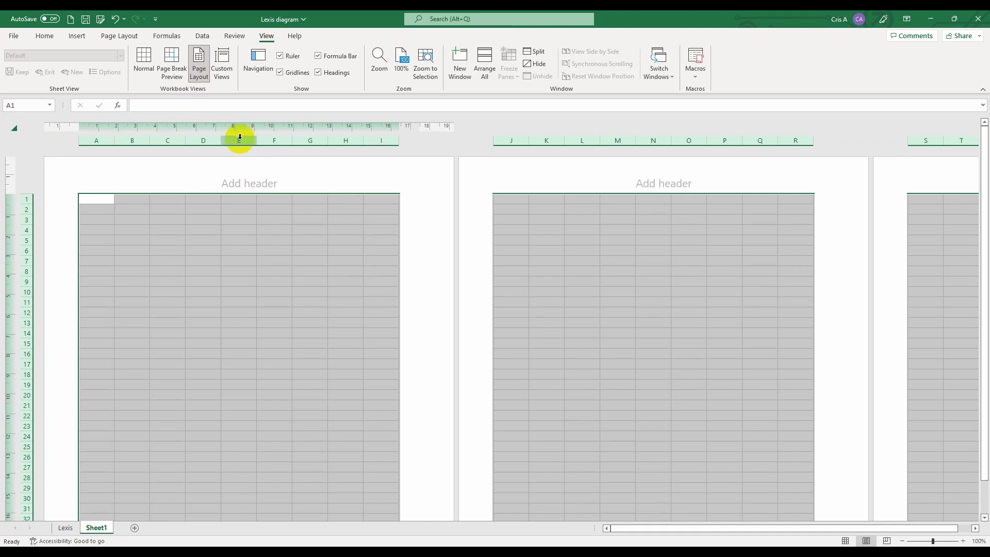
{"action": "right_click", "coordinate": [240, 137]}
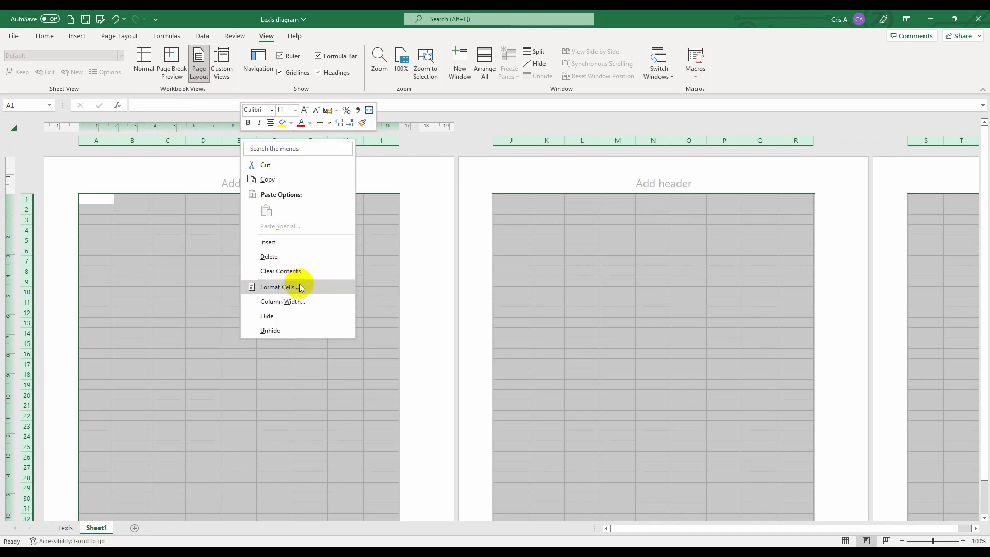
{"action": "left_click", "coordinate": [310, 306]}
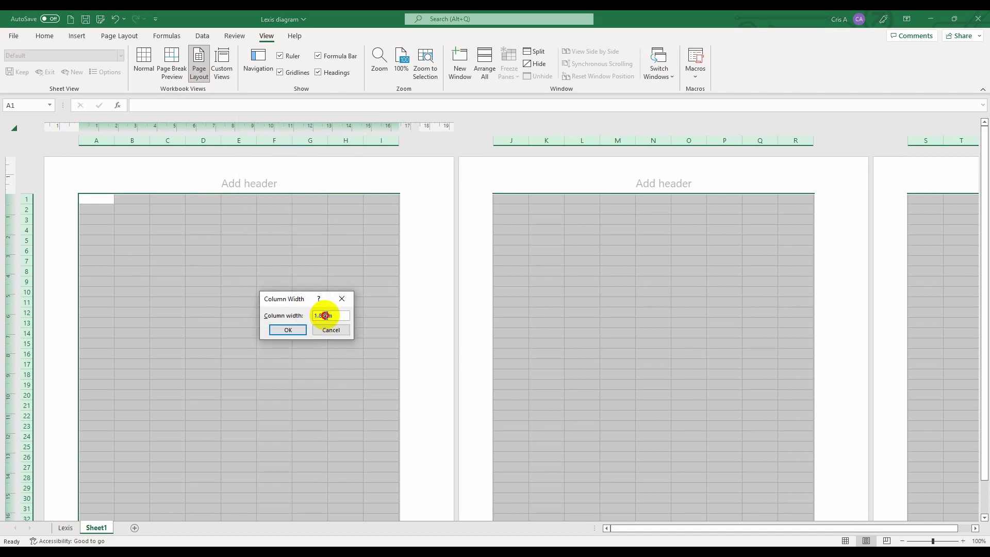
{"action": "left_click_drag", "start_coordinate": [325, 316], "coordinate": [310, 317]}
{"action": "type", "text": "2"}
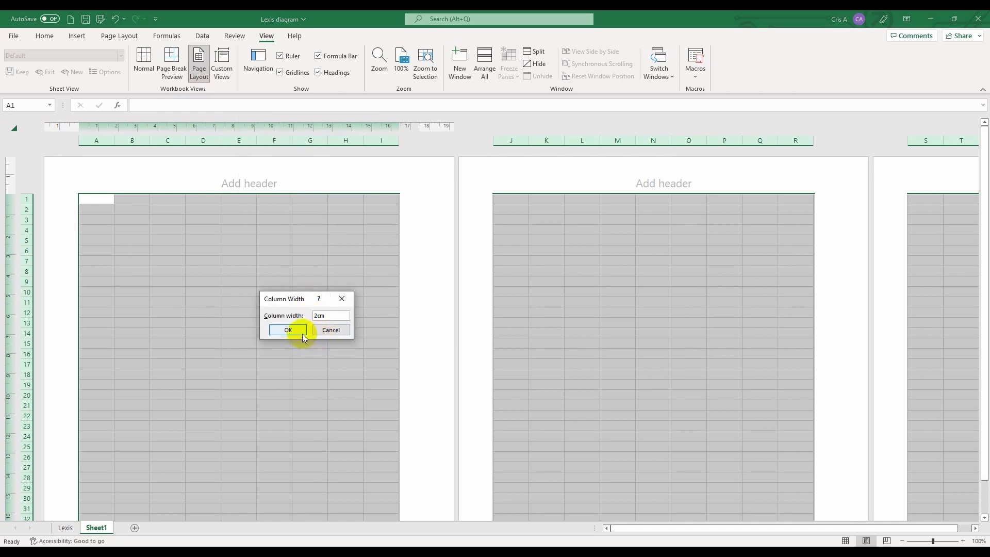
{"action": "left_click", "coordinate": [297, 330]}
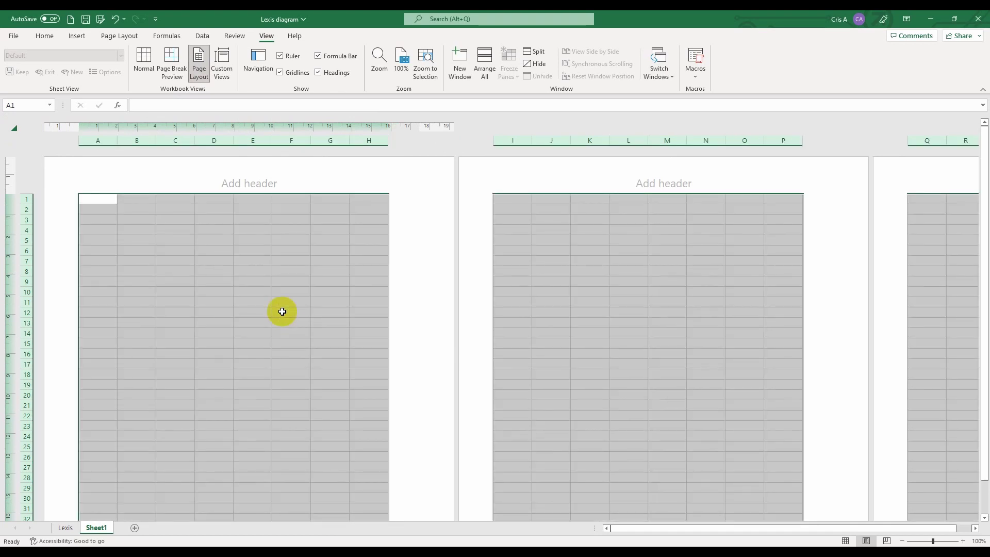
Set a matching row height for all rows so the cells become squares
{"action": "right_click", "coordinate": [22, 304]}
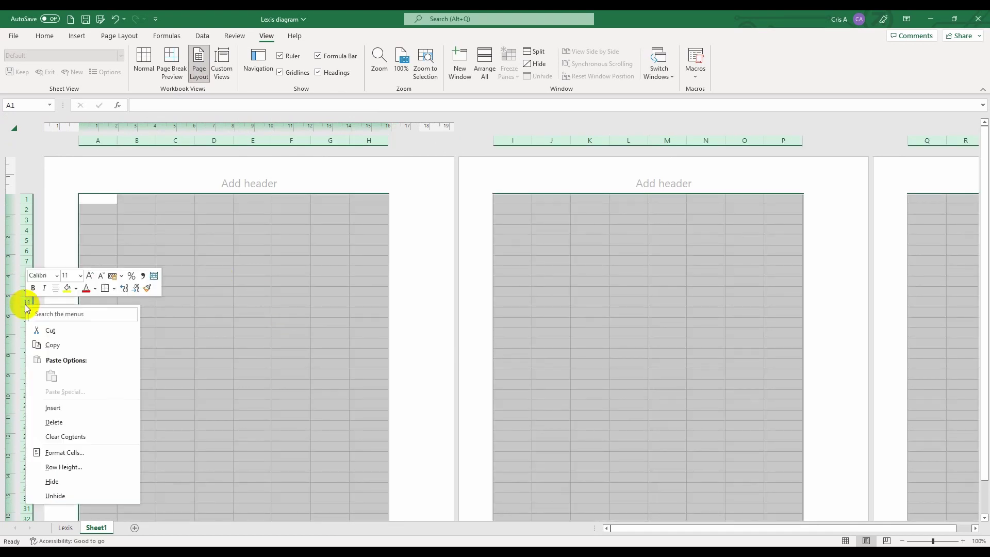
{"action": "left_click", "coordinate": [86, 470]}
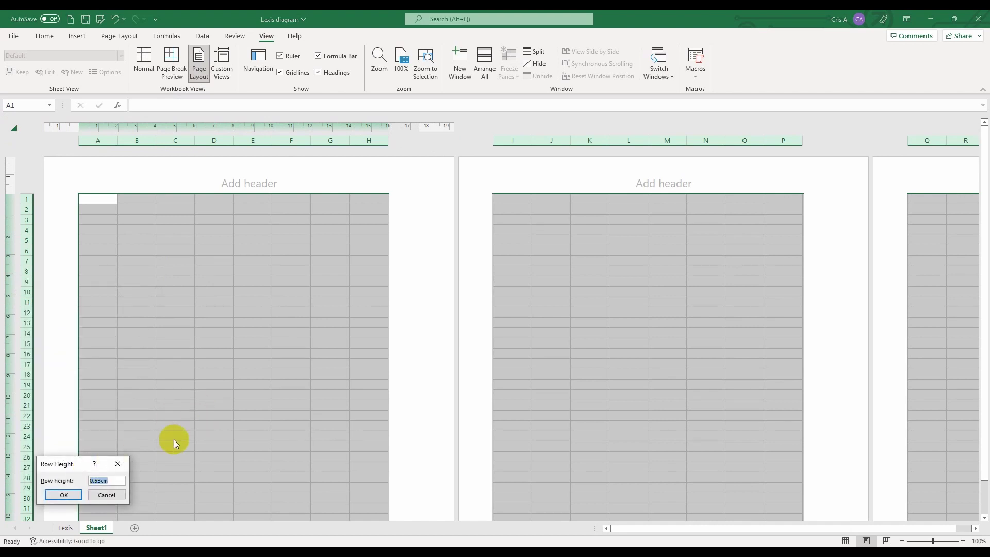
{"action": "left_click_drag", "start_coordinate": [101, 481], "coordinate": [89, 480]}
{"action": "left_click", "coordinate": [73, 497]}
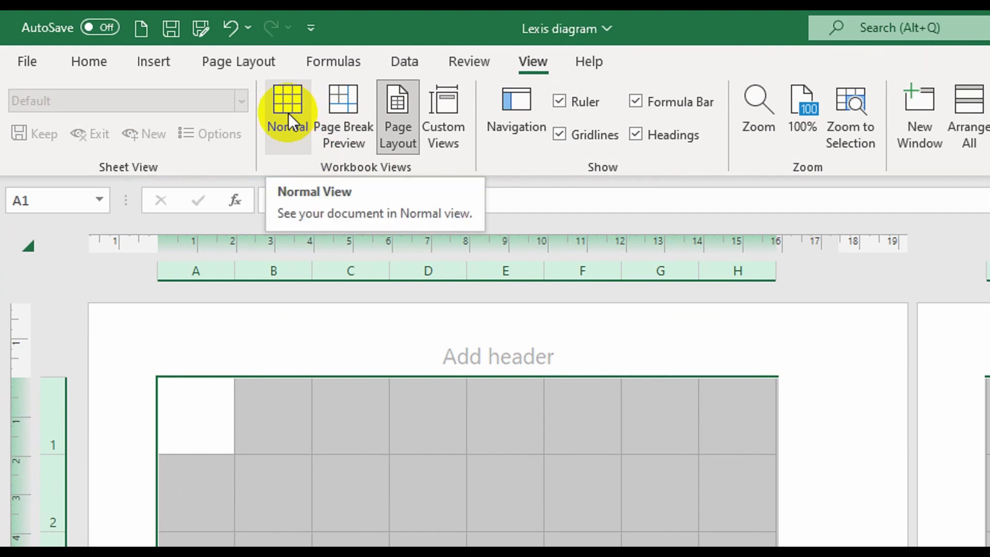
Return to Normal view and select cell B2 to clear the selection
{"action": "left_click", "coordinate": [288, 113]}
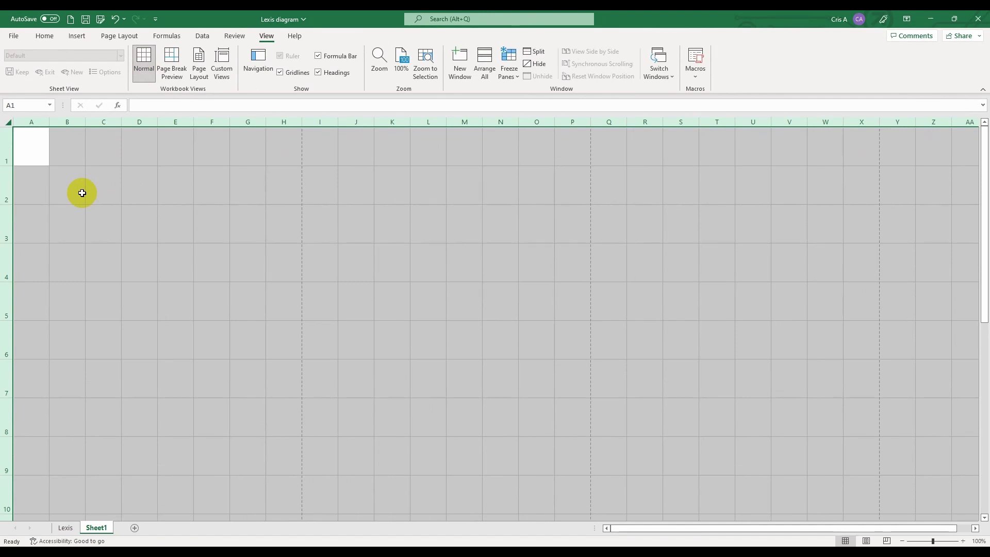
{"action": "left_click", "coordinate": [82, 193]}
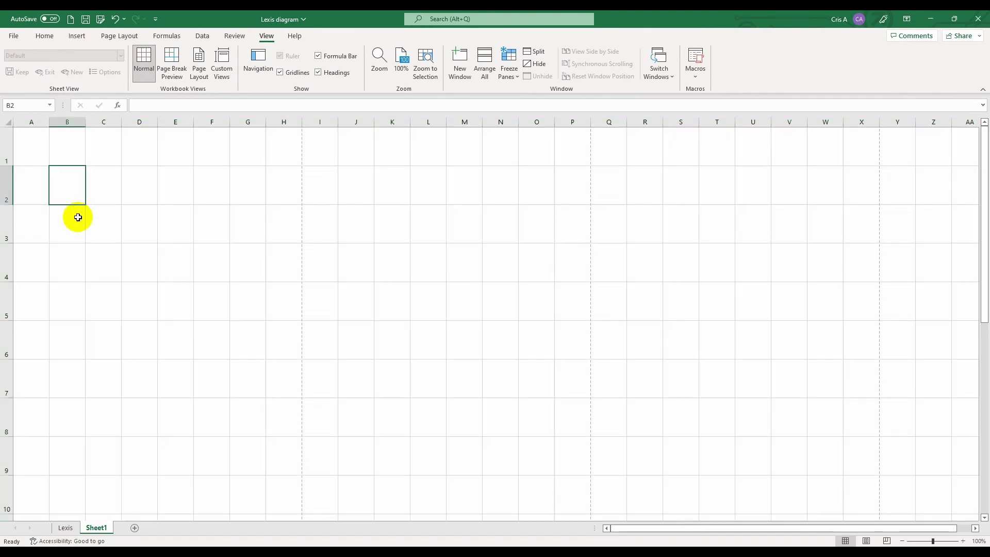
Give cell B3 a bottom-left to top-right diagonal border through Format Cells
{"action": "right_click", "coordinate": [78, 217]}
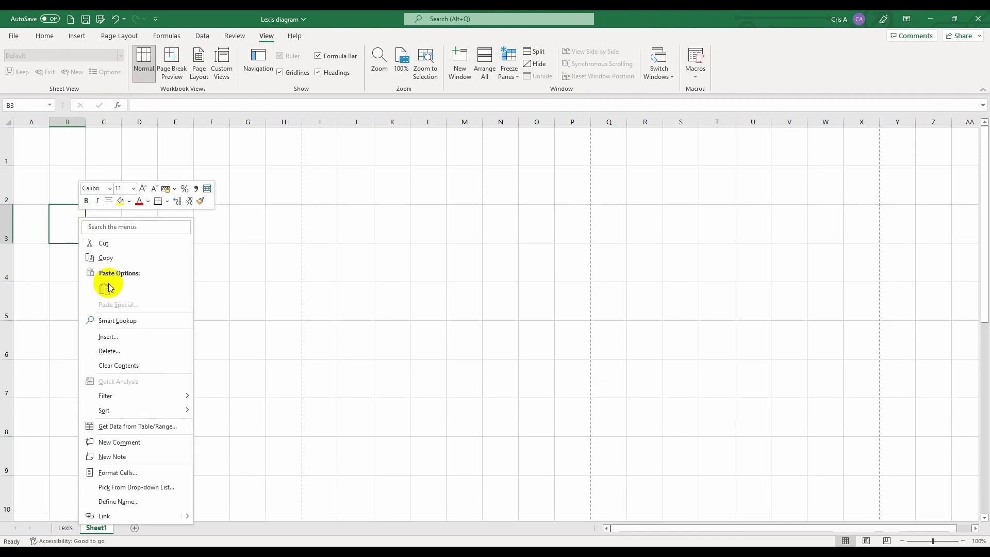
{"action": "left_click", "coordinate": [119, 474]}
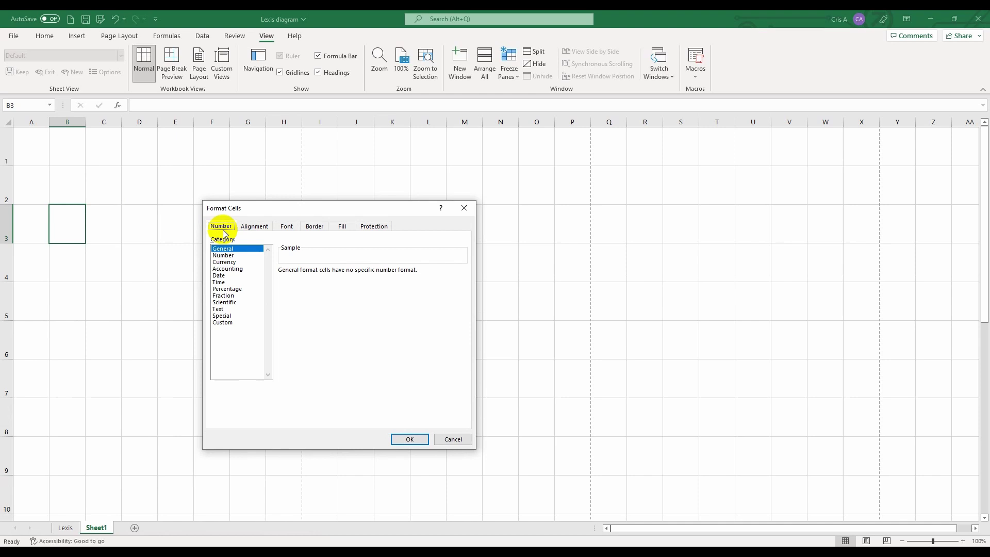
{"action": "left_click", "coordinate": [314, 227]}
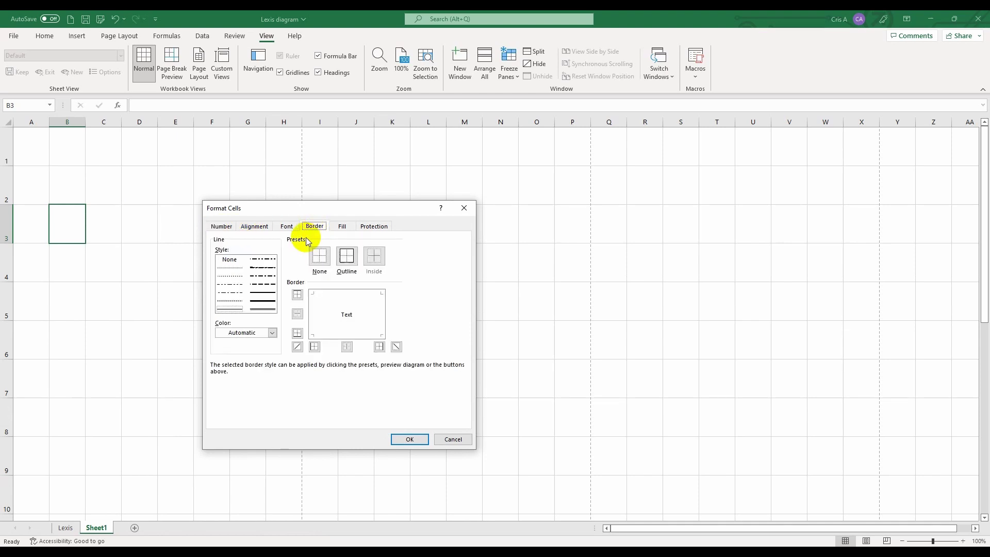
{"action": "left_click", "coordinate": [242, 309]}
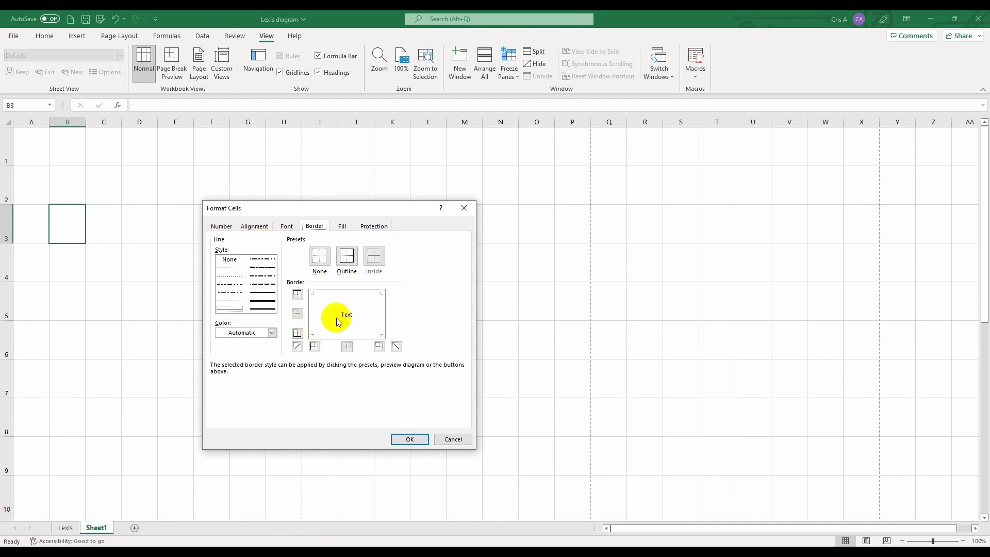
{"action": "left_click", "coordinate": [371, 301]}
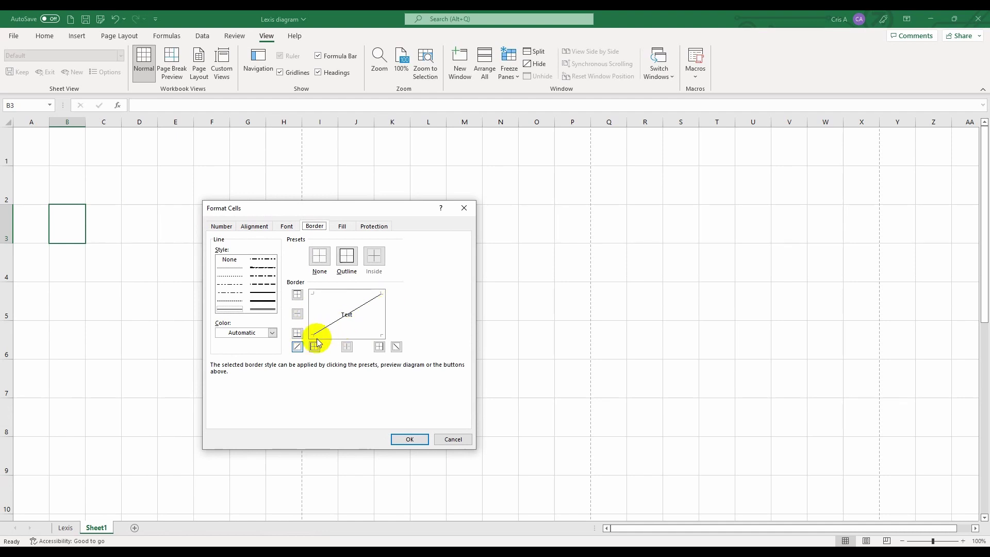
{"action": "left_click", "coordinate": [410, 439]}
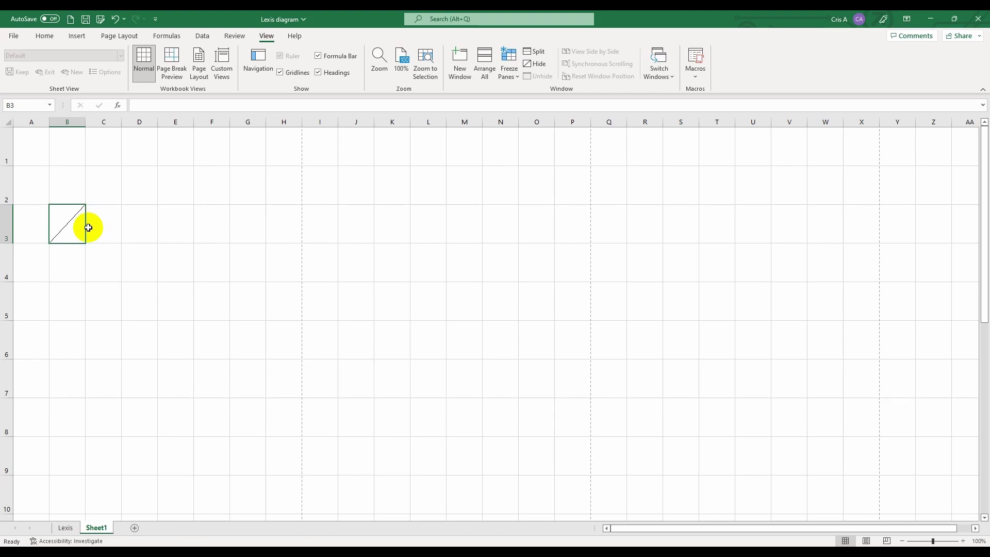
Copy B3's diagonal into C2 so the line continues across the block
{"action": "key", "text": "ctrl+c"}
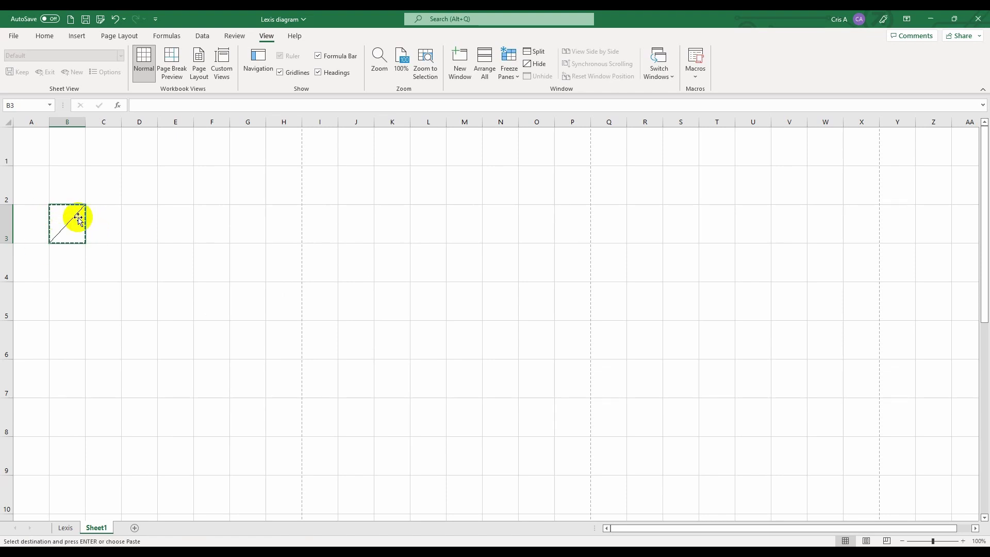
{"action": "left_click", "coordinate": [99, 184]}
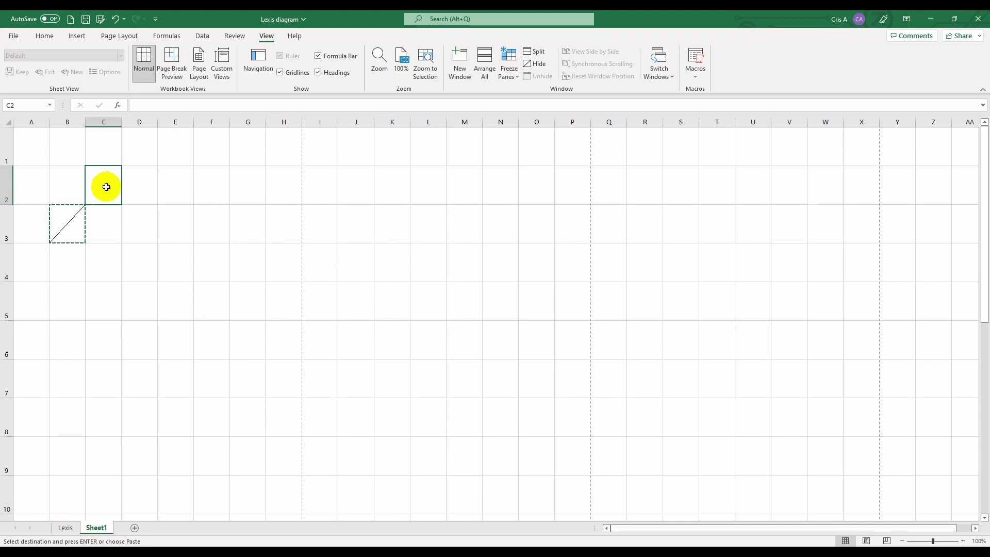
{"action": "key", "text": "ctrl+v"}
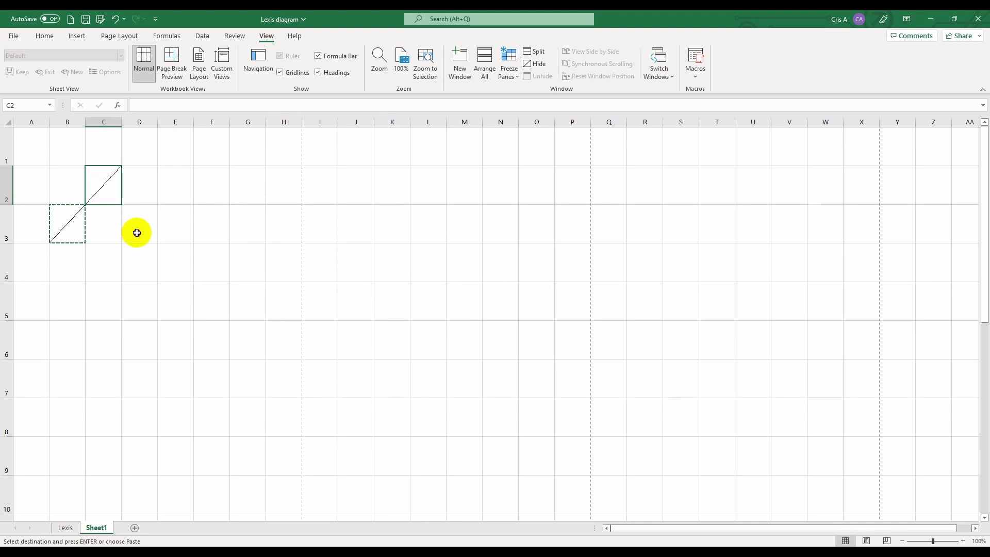
{"action": "left_click", "coordinate": [137, 228]}
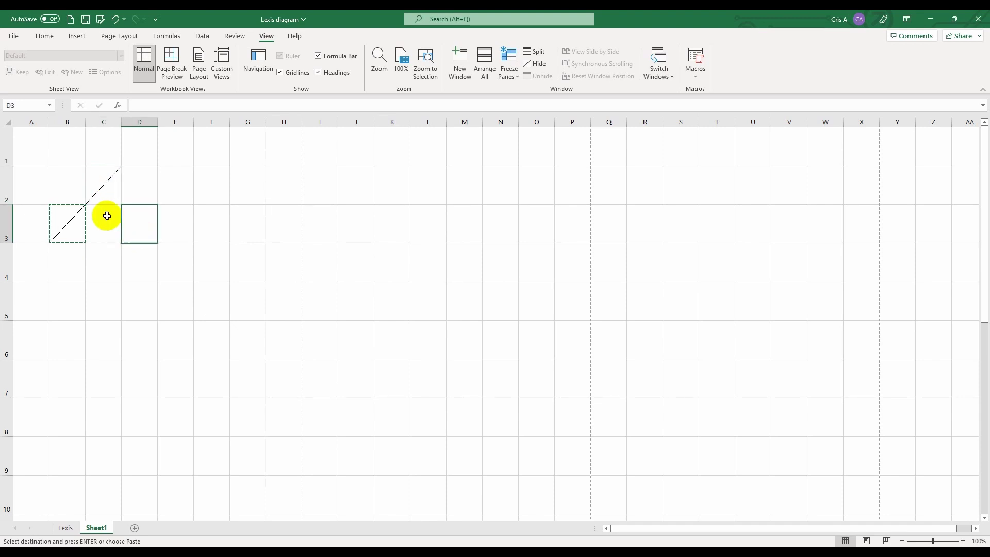
{"action": "left_click", "coordinate": [62, 177]}
Give the B2:C3 block an Outside Borders outline
{"action": "left_click_drag", "start_coordinate": [62, 177], "coordinate": [94, 222]}
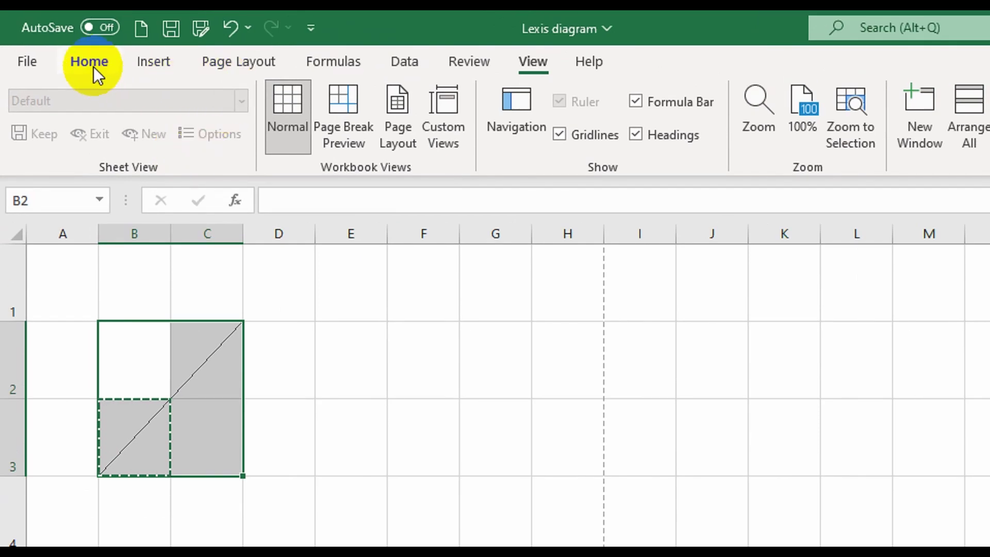
{"action": "left_click", "coordinate": [91, 65]}
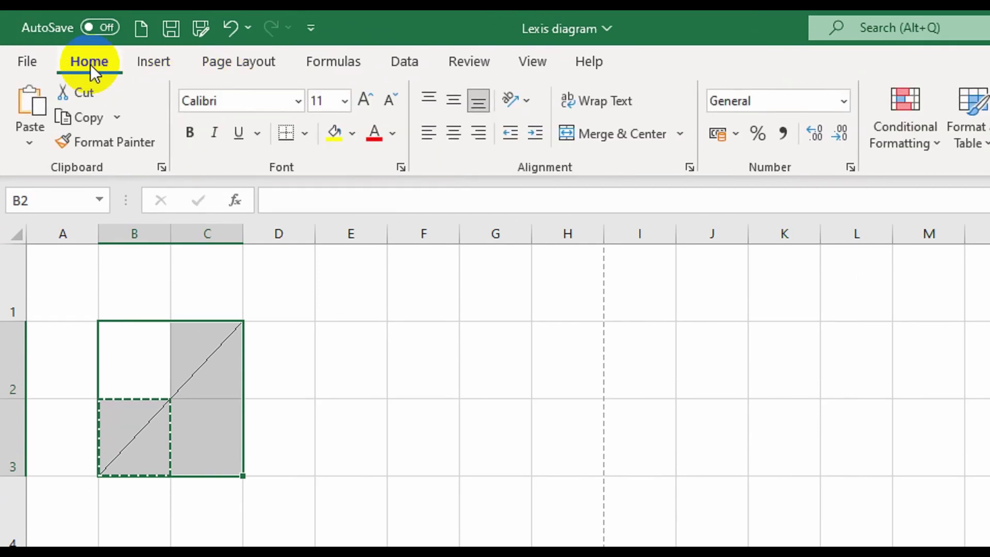
{"action": "left_click", "coordinate": [304, 134]}
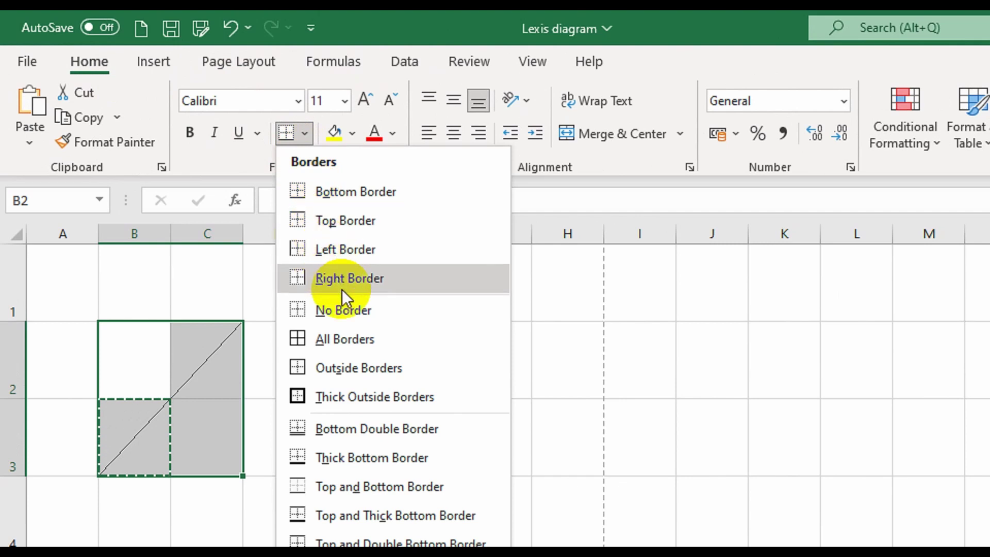
{"action": "left_click", "coordinate": [379, 367]}
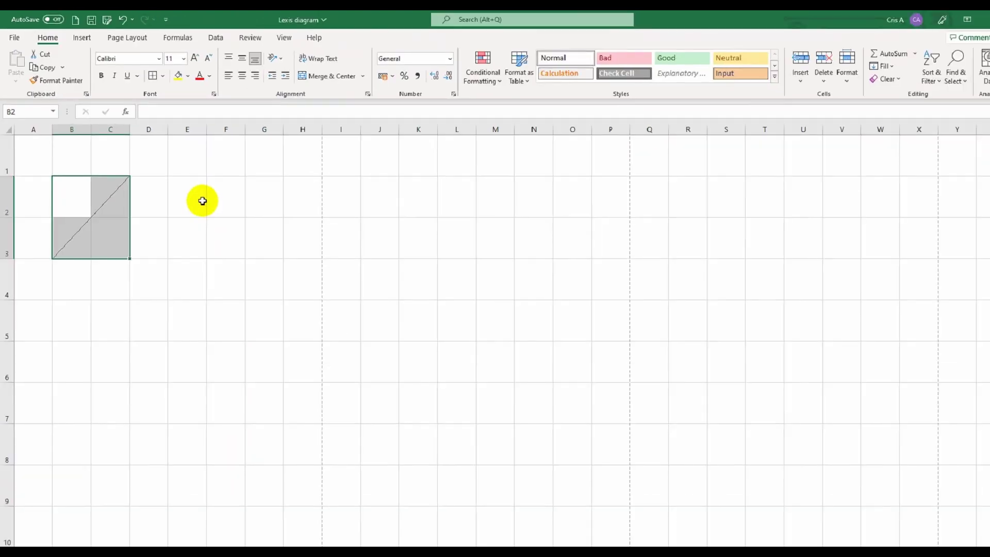
{"action": "left_click", "coordinate": [379, 367]}
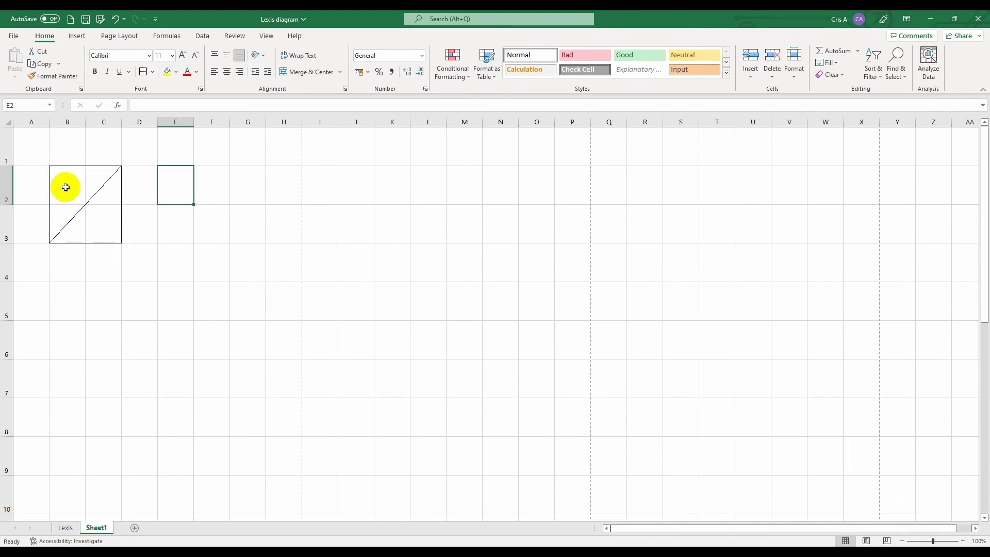
Paste copies of the B2:C3 diagonal square into B4, B6, D2, D4, D6, F2, F4 and F6
{"action": "left_click_drag", "start_coordinate": [64, 185], "coordinate": [102, 219]}
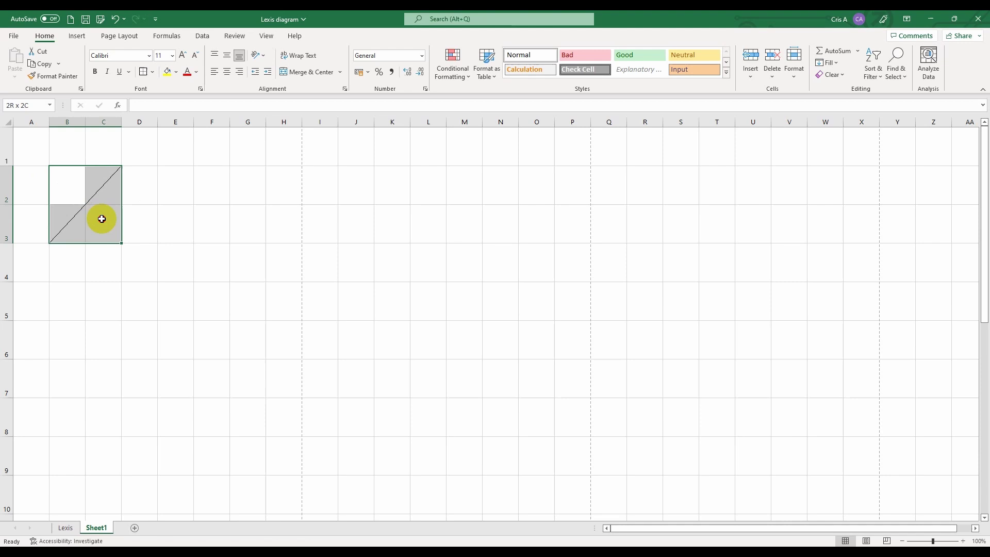
{"action": "key", "text": "ctrl+c"}
{"action": "left_click", "coordinate": [73, 264]}
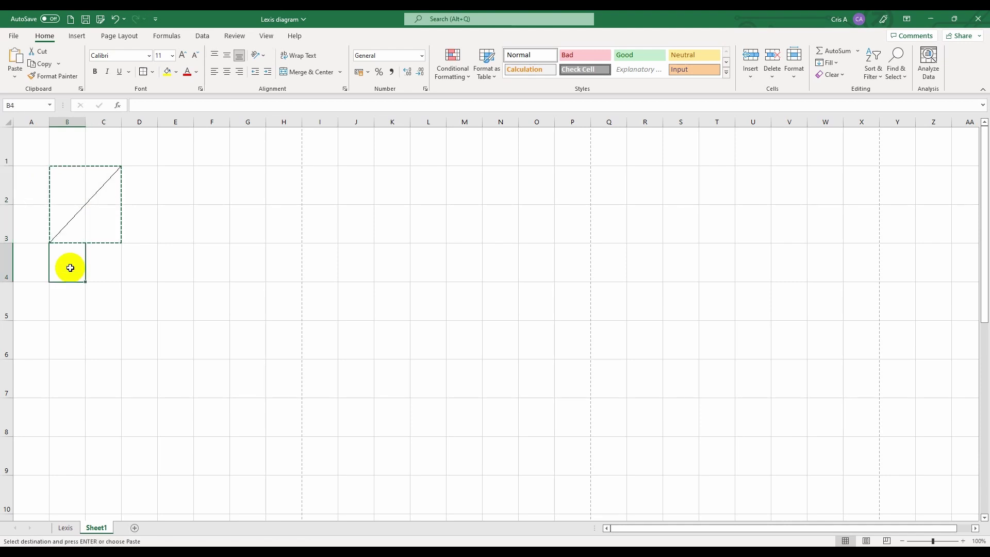
{"action": "key", "text": "ctrl+v"}
{"action": "left_click", "coordinate": [76, 330]}
{"action": "key", "text": "ctrl+v"}
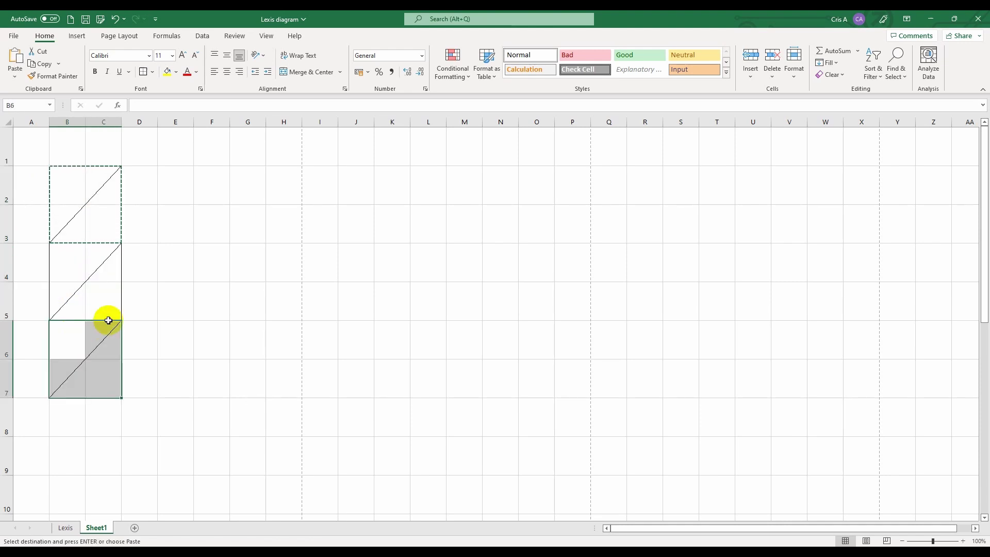
{"action": "left_click", "coordinate": [137, 177]}
{"action": "key", "text": "ctrl+v"}
{"action": "left_click", "coordinate": [140, 263]}
{"action": "key", "text": "ctrl+v"}
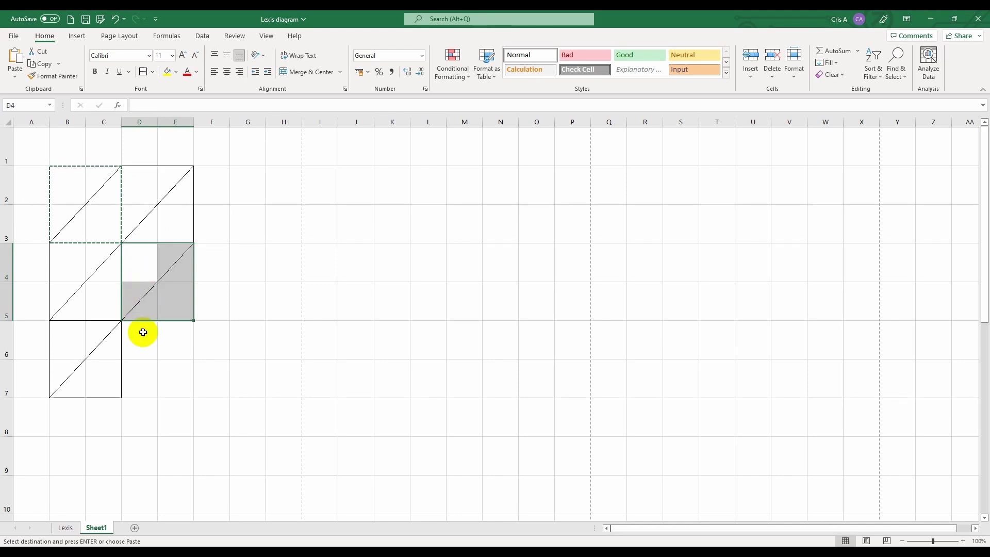
{"action": "left_click", "coordinate": [141, 332]}
{"action": "key", "text": "ctrl+v"}
{"action": "left_click", "coordinate": [207, 199]}
{"action": "key", "text": "ctrl+v"}
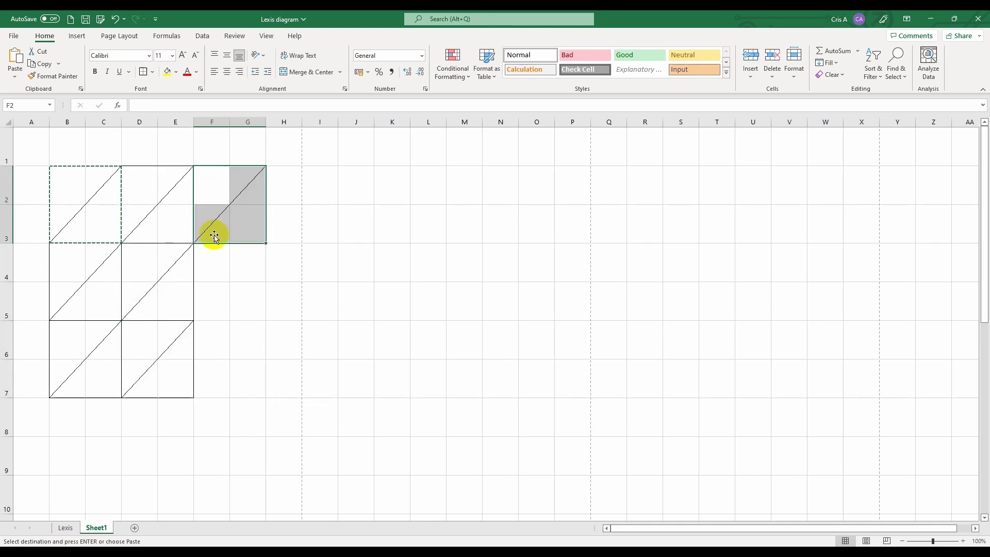
{"action": "left_click", "coordinate": [212, 256]}
{"action": "key", "text": "ctrl+v"}
{"action": "left_click", "coordinate": [215, 328]}
{"action": "key", "text": "ctrl+v"}
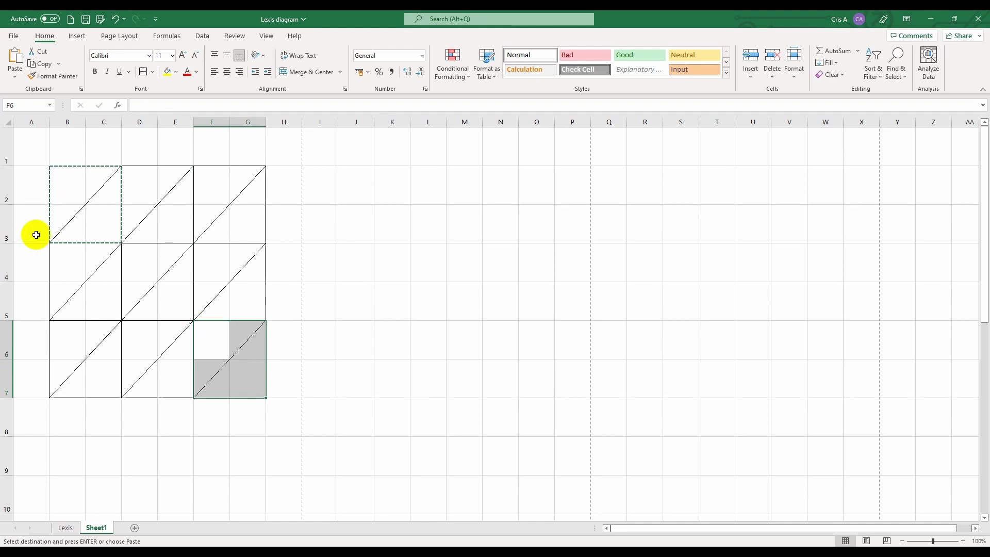
{"action": "left_click_drag", "start_coordinate": [22, 330], "coordinate": [26, 369]}
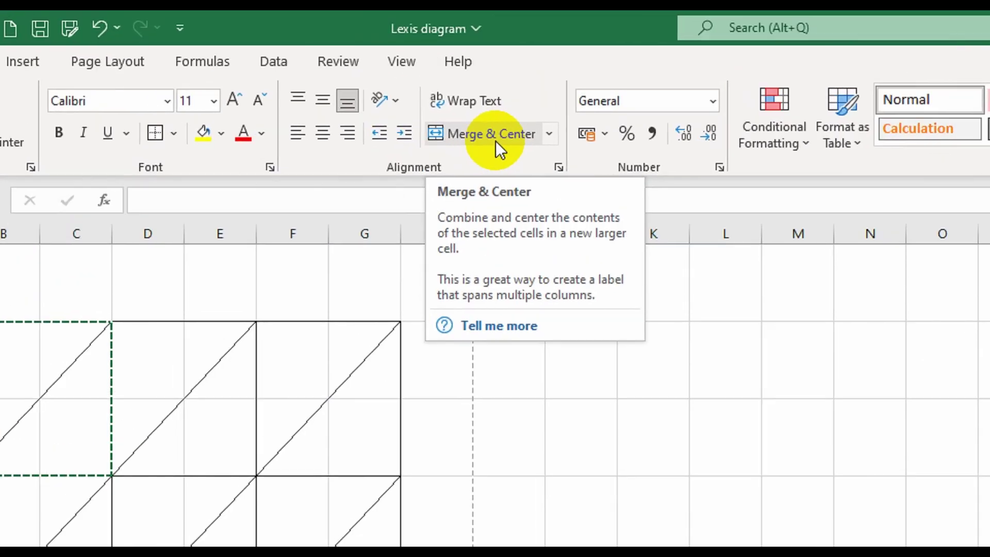
Merge A6:A7, A4:A5 and A2:A3 for ages 0, 1, 2 and middle-align them
{"action": "left_click", "coordinate": [313, 75]}
{"action": "type", "text": "0"}
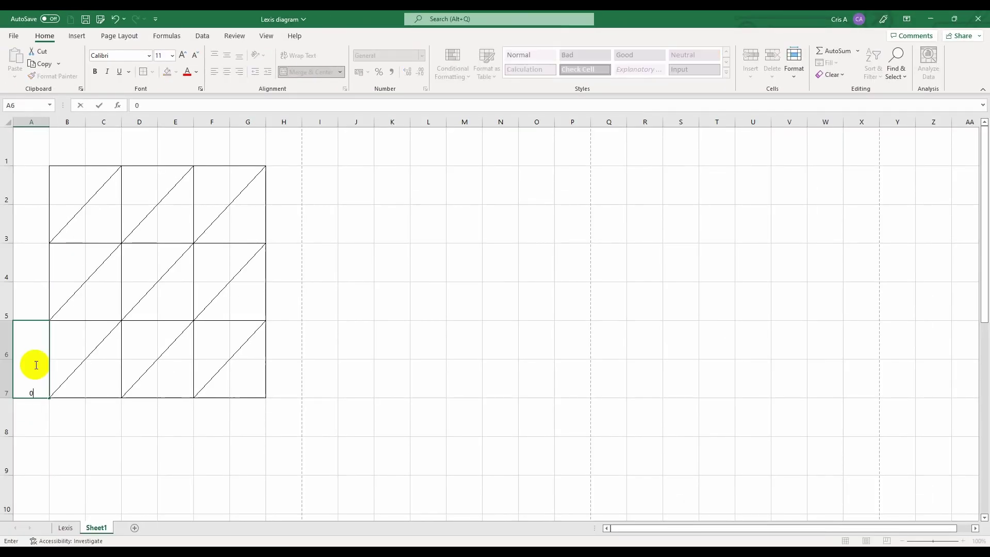
{"action": "left_click_drag", "start_coordinate": [31, 274], "coordinate": [33, 290]}
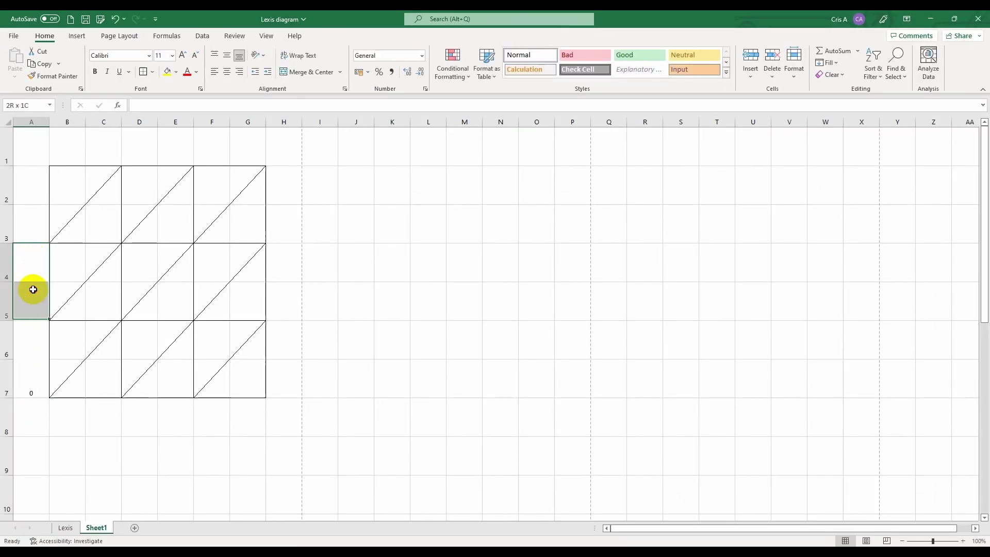
{"action": "left_click", "coordinate": [308, 75]}
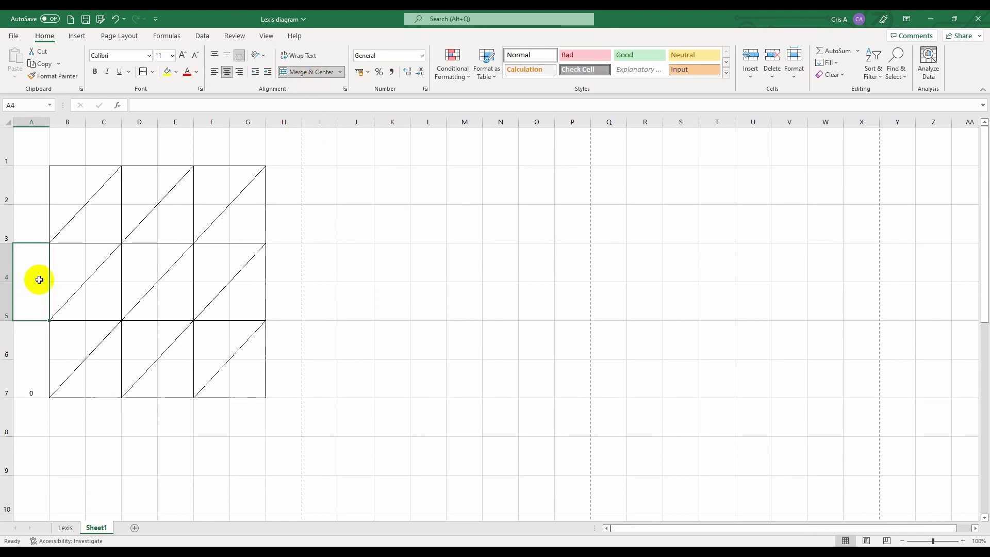
{"action": "type", "text": "1"}
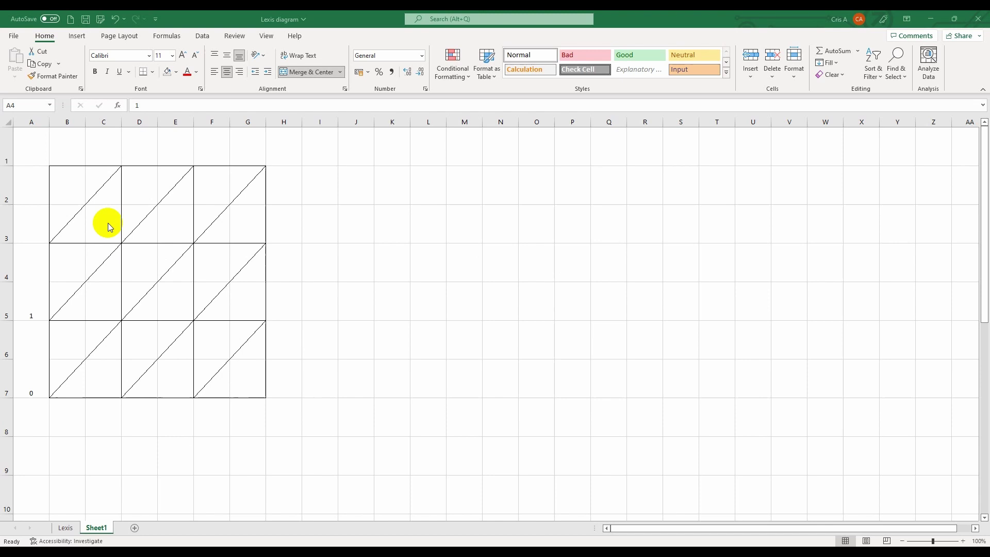
{"action": "left_click_drag", "start_coordinate": [32, 195], "coordinate": [33, 219]}
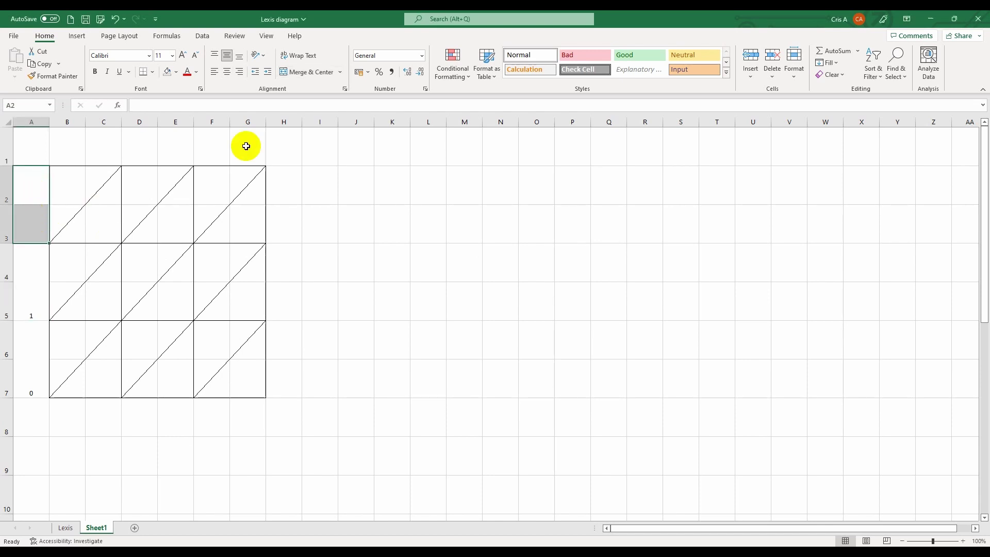
{"action": "left_click", "coordinate": [308, 72]}
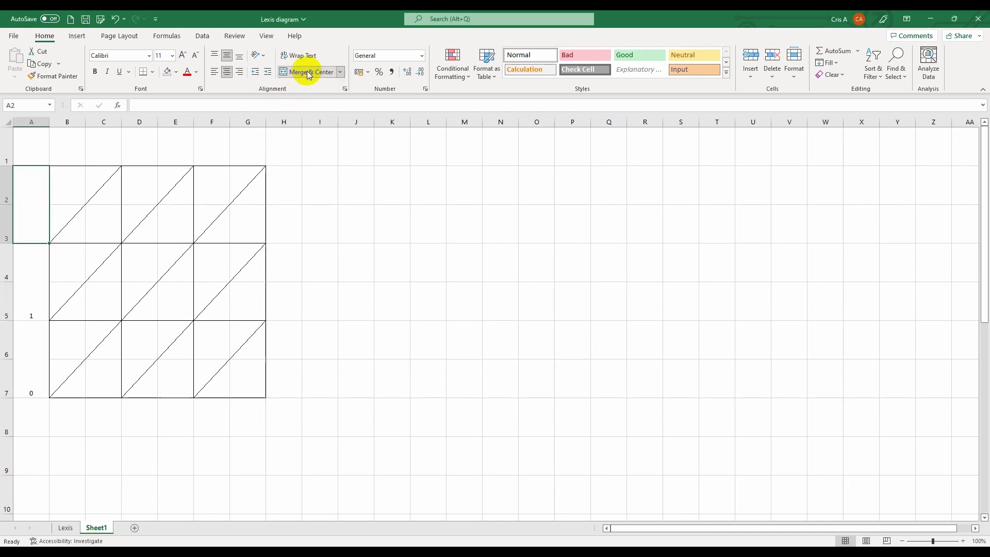
{"action": "type", "text": "2"}
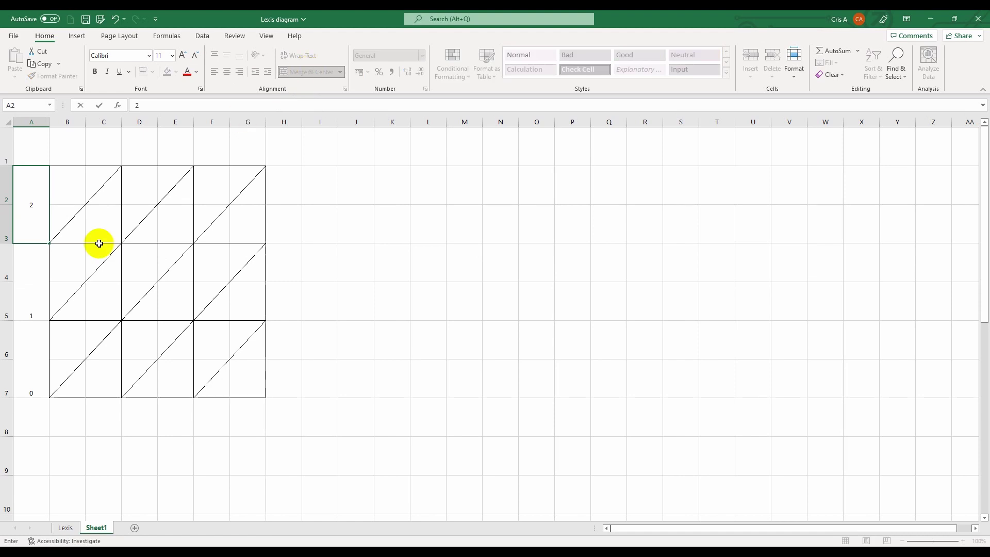
{"action": "left_click", "coordinate": [41, 269]}
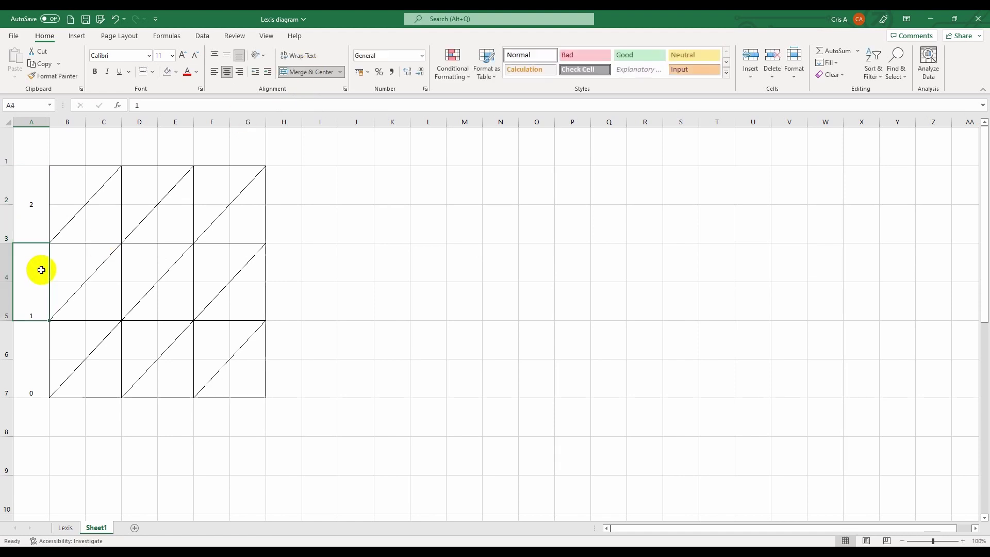
{"action": "left_click", "coordinate": [39, 221]}
{"action": "left_click_drag", "start_coordinate": [40, 241], "coordinate": [31, 392]}
{"action": "left_click", "coordinate": [227, 56]}
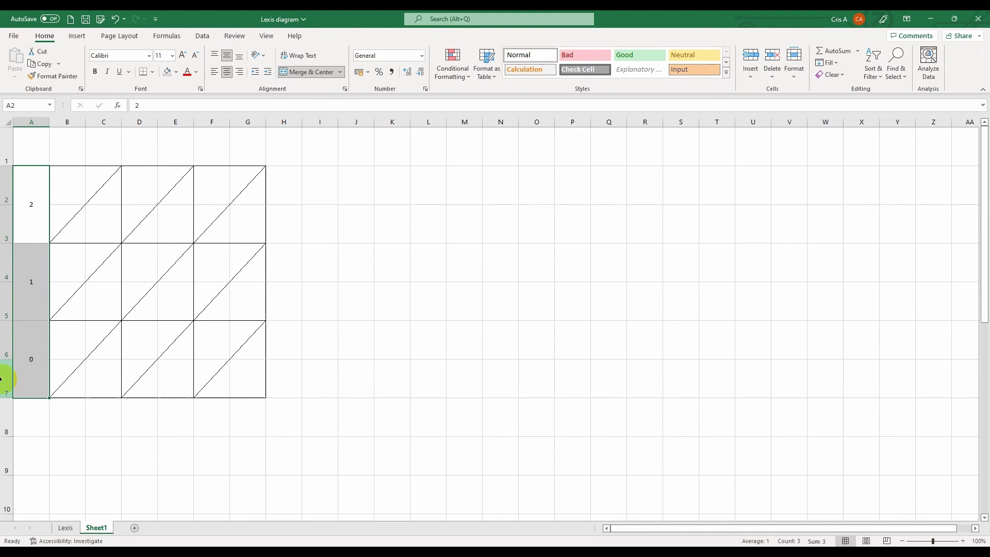
Merge B8:C8, enter 2000, and fill 2001 and 2002 across to G8
{"action": "left_click", "coordinate": [65, 413]}
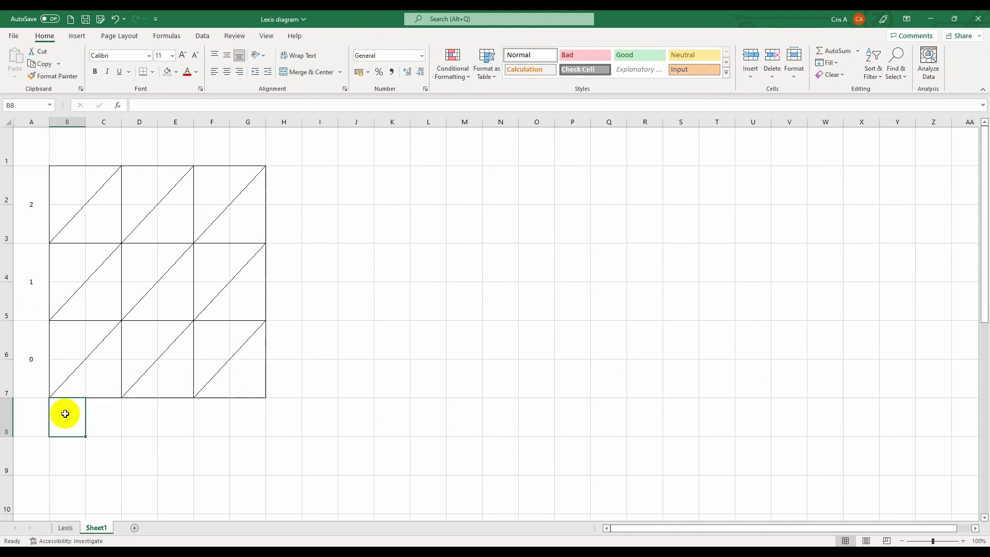
{"action": "left_click_drag", "start_coordinate": [62, 413], "coordinate": [94, 413]}
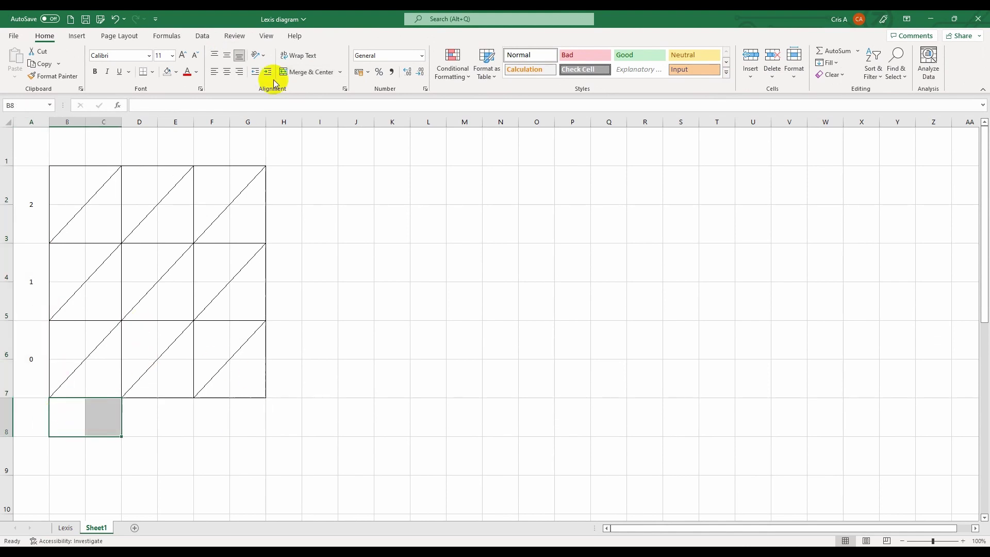
{"action": "left_click", "coordinate": [306, 73]}
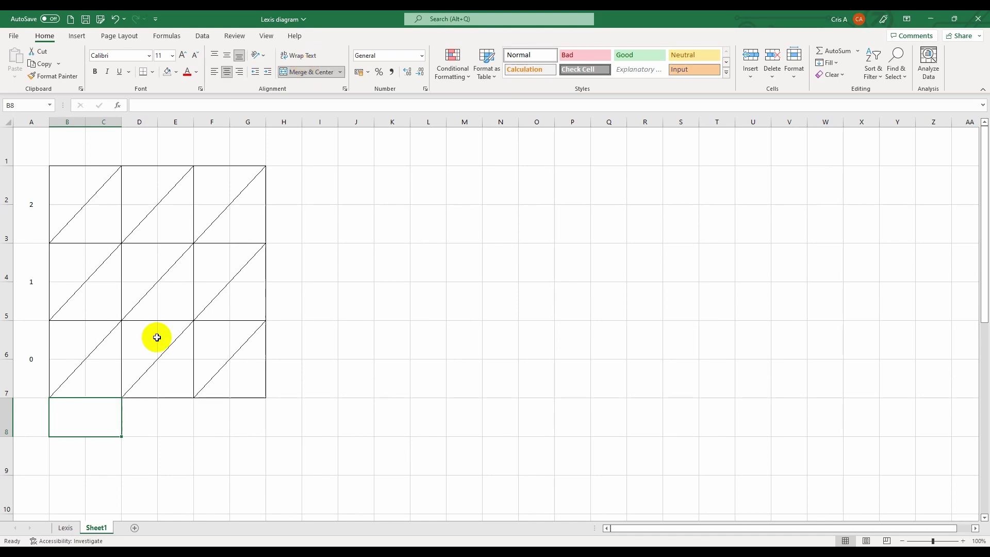
{"action": "double_click", "coordinate": [86, 428]}
{"action": "type", "text": "2"}
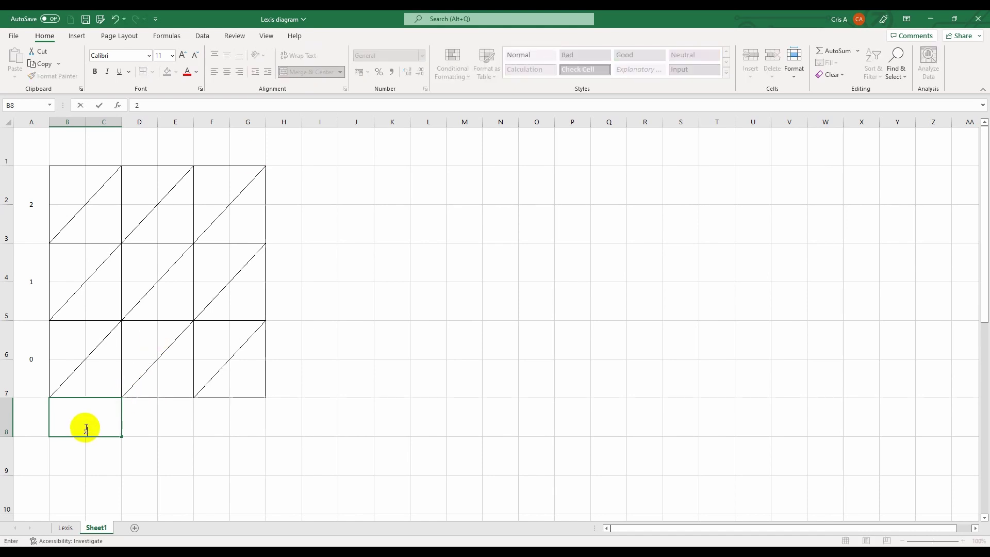
{"action": "type", "text": "000"}
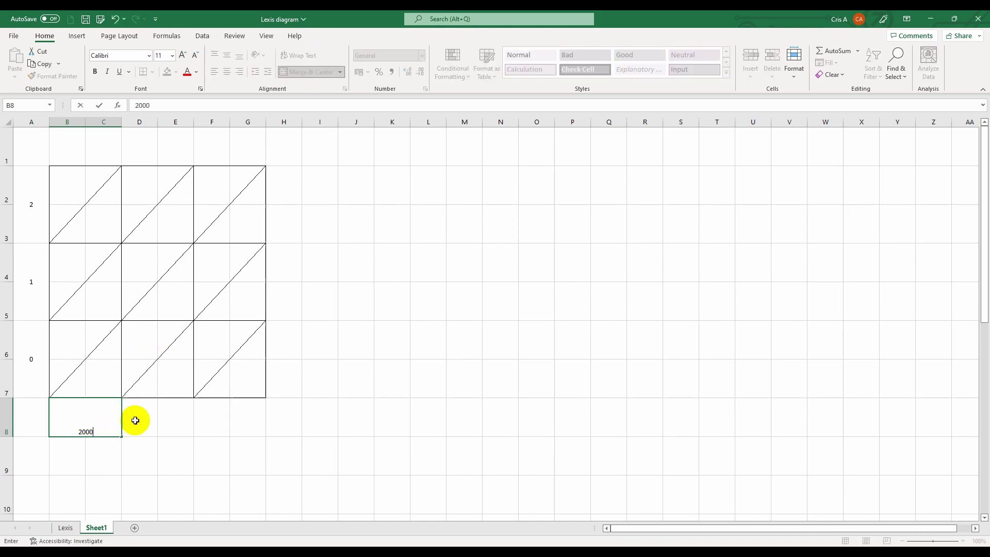
{"action": "left_click", "coordinate": [135, 419]}
{"action": "left_click", "coordinate": [101, 418]}
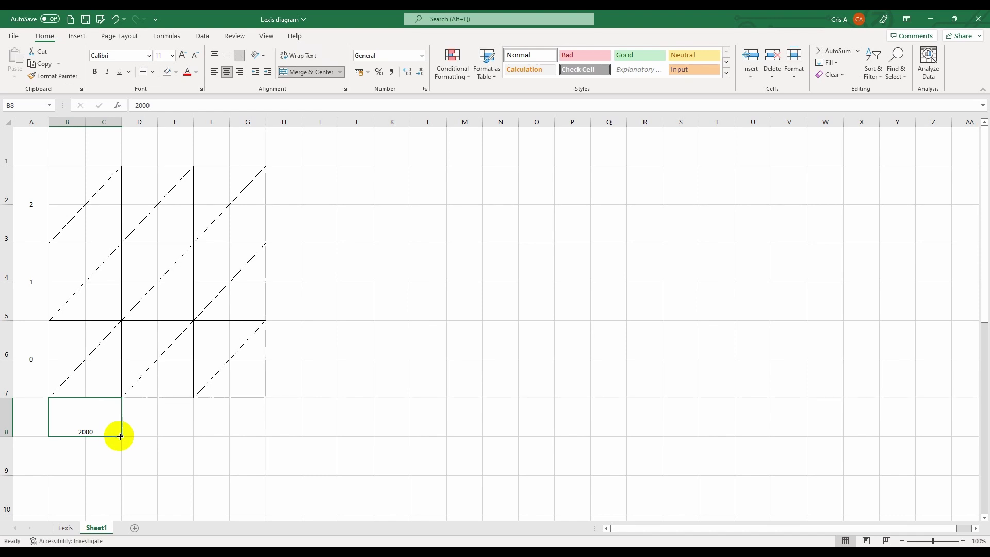
{"action": "left_click_drag", "start_coordinate": [120, 436], "coordinate": [243, 431]}
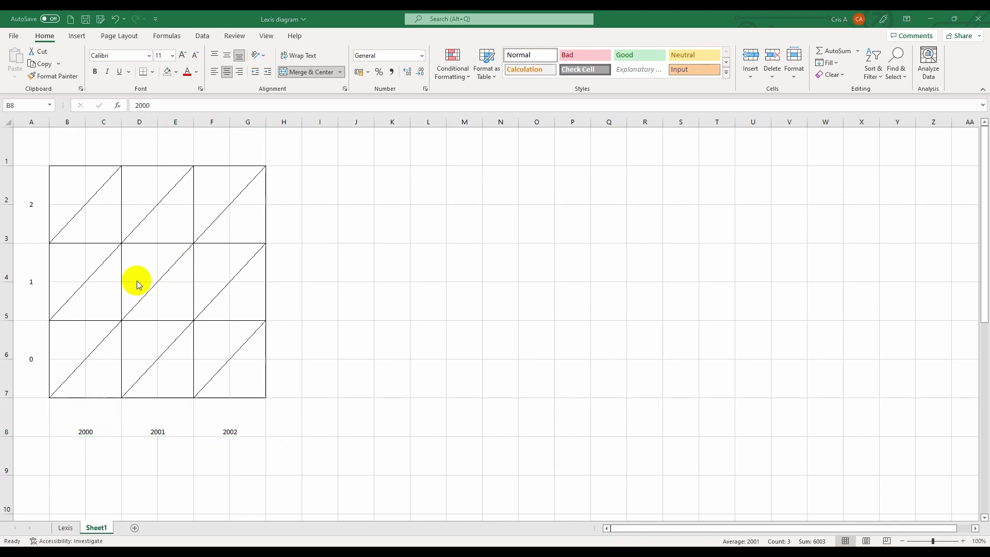
Give D5:E5 a red bottom border using Format Cells
{"action": "left_click", "coordinate": [153, 305]}
{"action": "left_click_drag", "start_coordinate": [160, 306], "coordinate": [179, 307]}
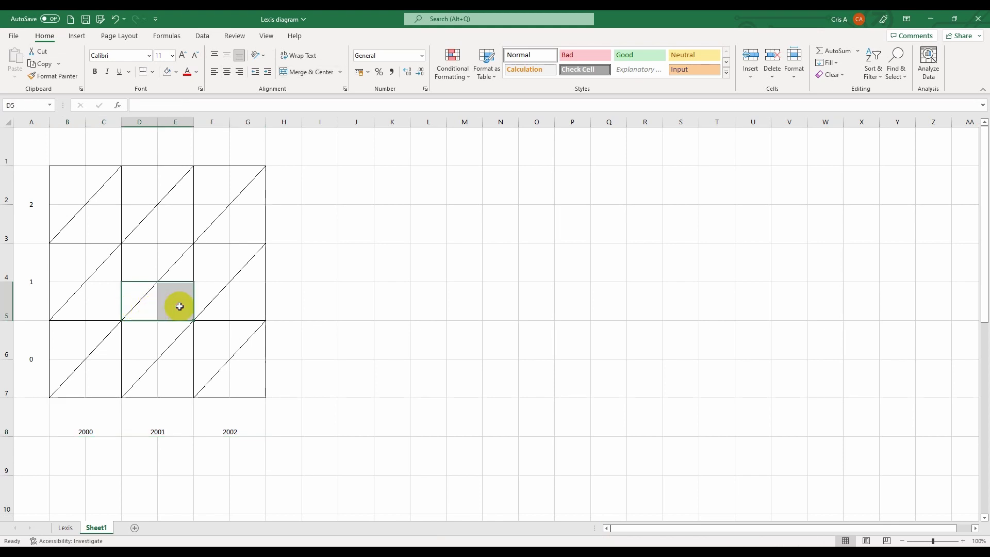
{"action": "right_click", "coordinate": [180, 306]}
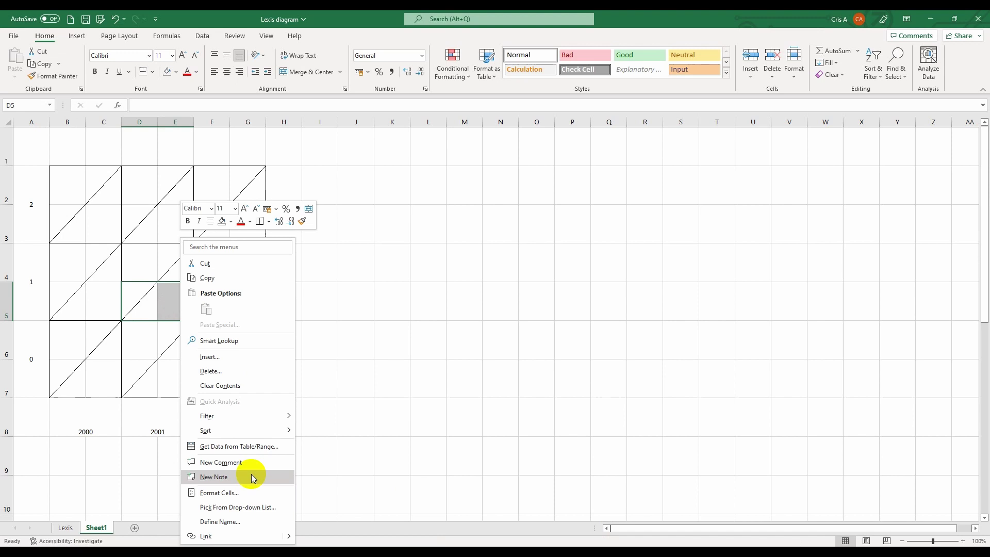
{"action": "left_click", "coordinate": [245, 491]}
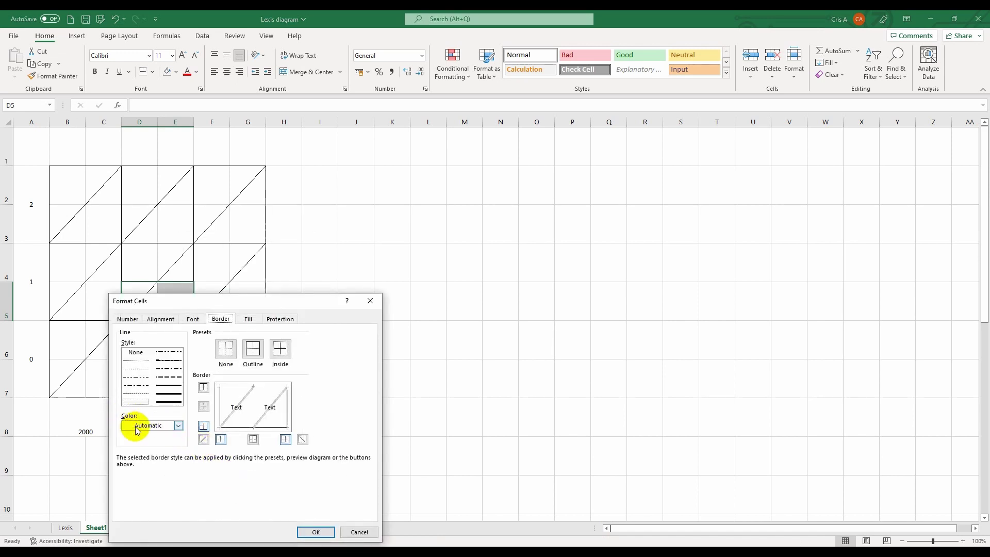
{"action": "left_click", "coordinate": [178, 426]}
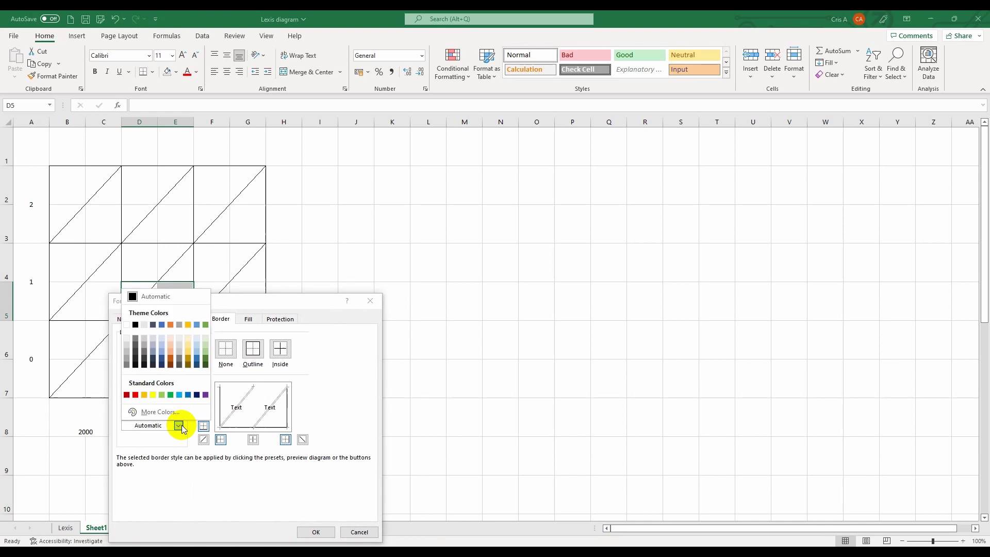
{"action": "left_click", "coordinate": [135, 395]}
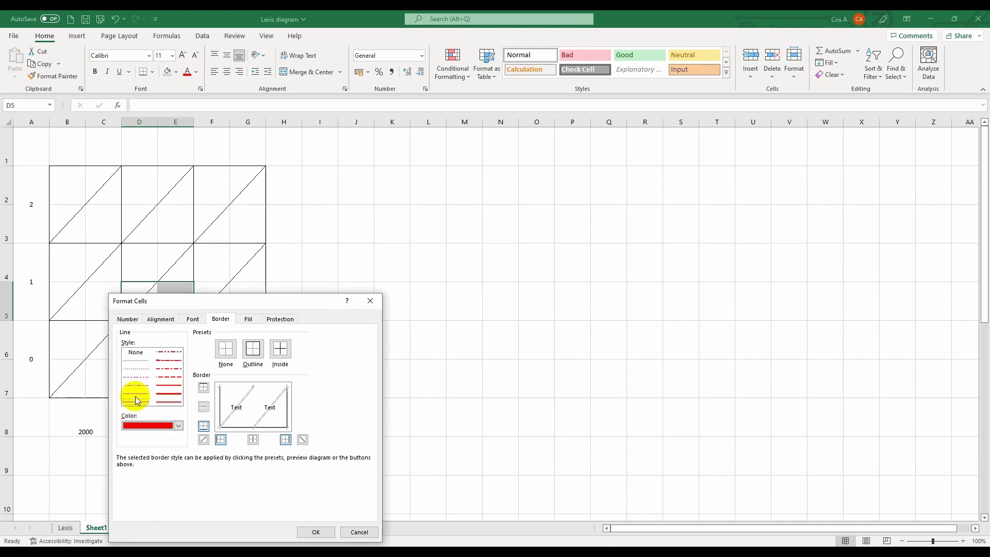
{"action": "left_click", "coordinate": [163, 397]}
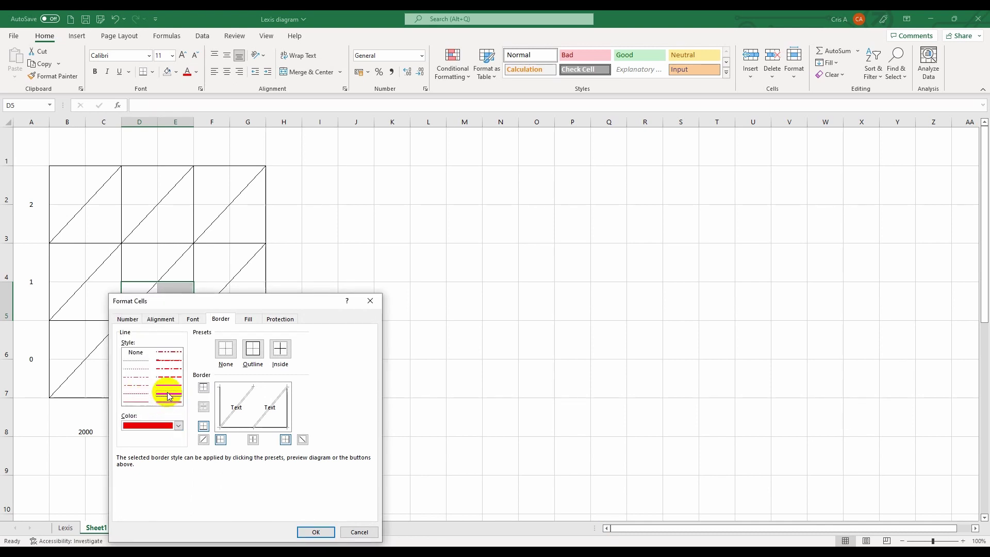
{"action": "left_click", "coordinate": [245, 428]}
{"action": "left_click", "coordinate": [322, 531]}
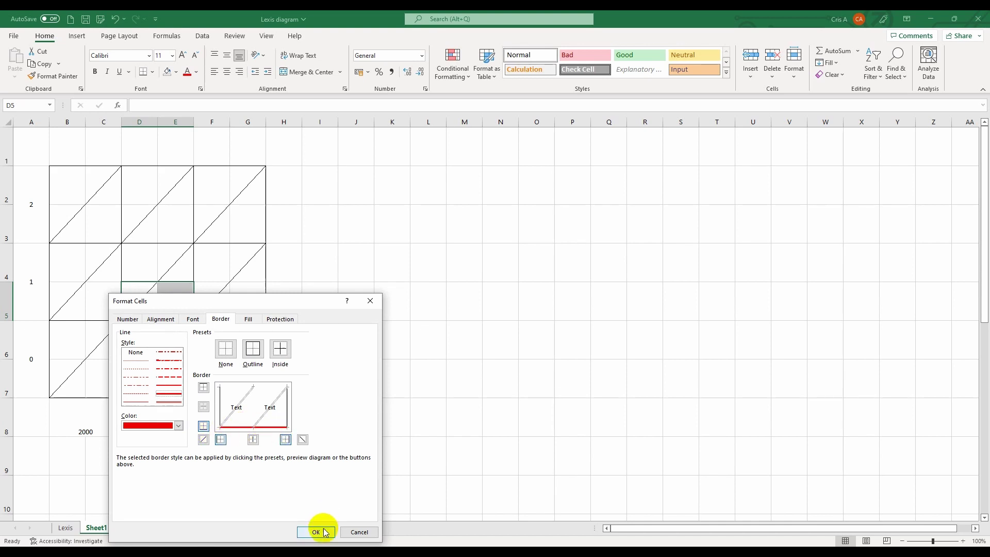
{"action": "left_click", "coordinate": [238, 316]}
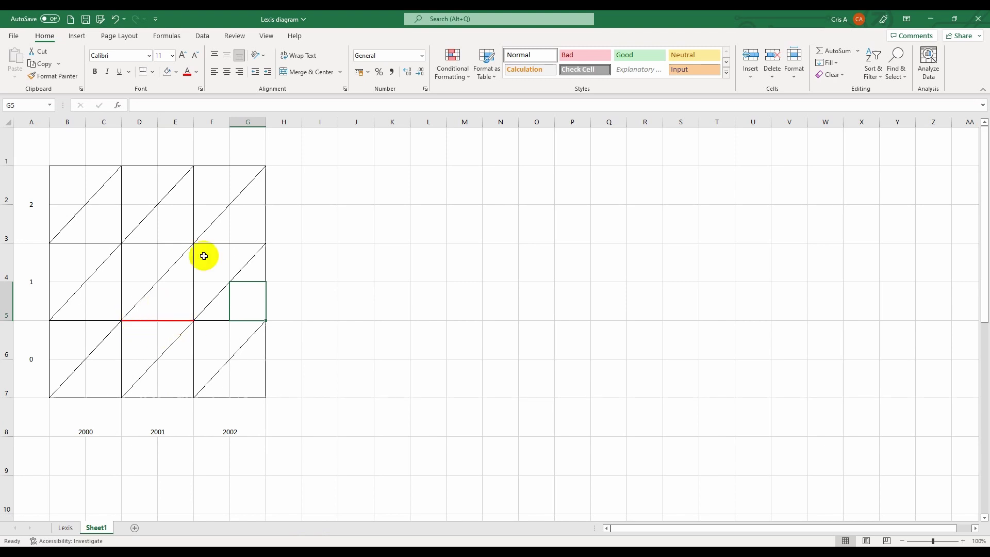
Fill cells F4:G5, the age-1 square for 2002, with solid red
{"action": "left_click_drag", "start_coordinate": [203, 256], "coordinate": [250, 294]}
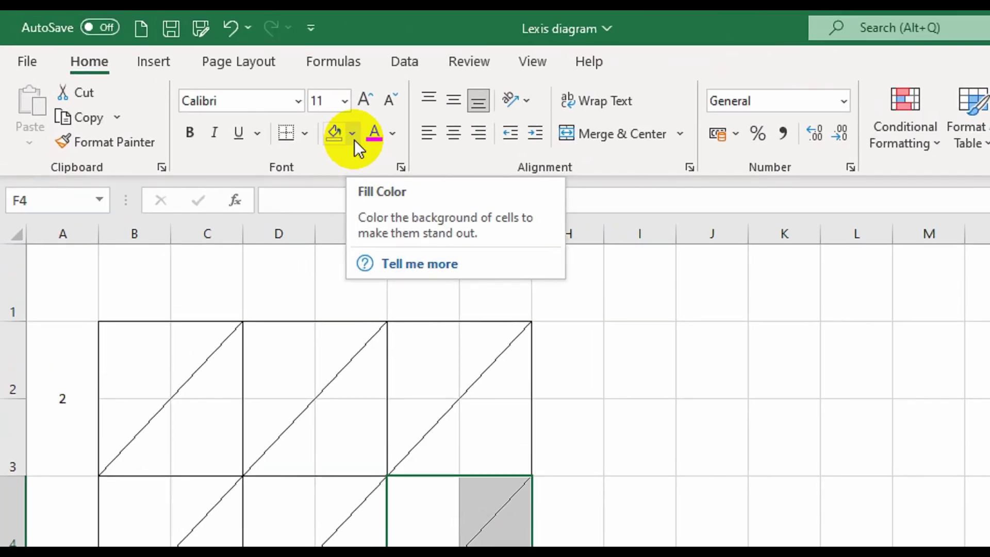
{"action": "left_click", "coordinate": [177, 77]}
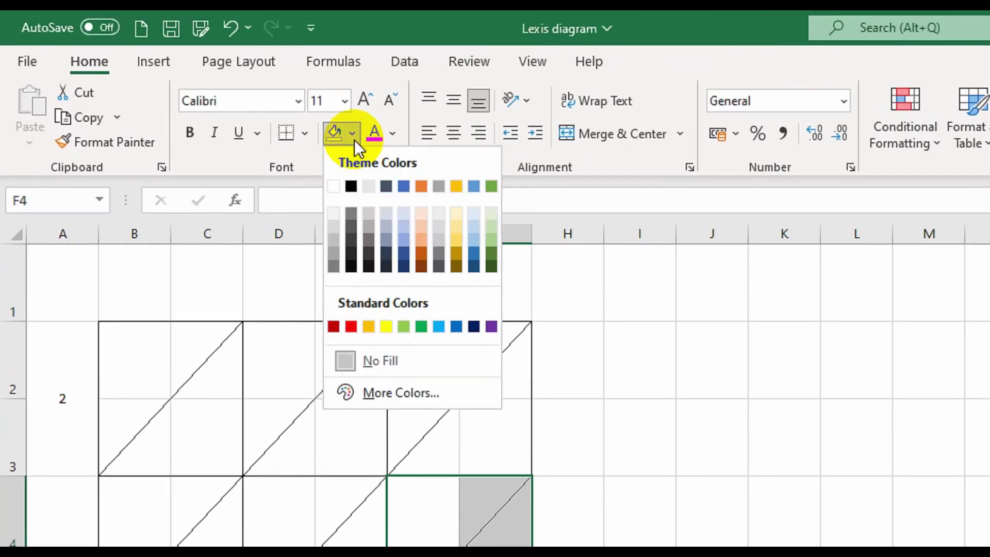
{"action": "left_click", "coordinate": [355, 325]}
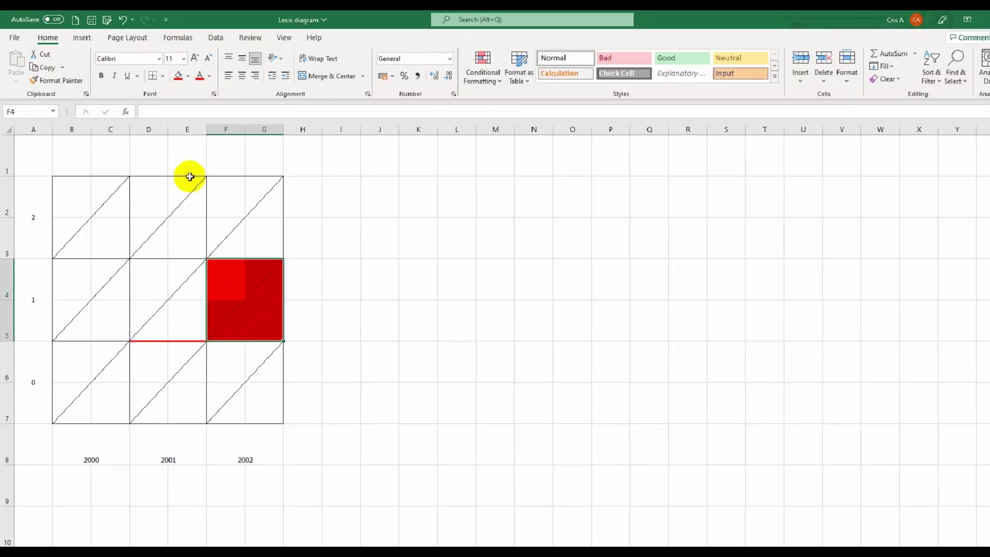
{"action": "left_click", "coordinate": [310, 402]}
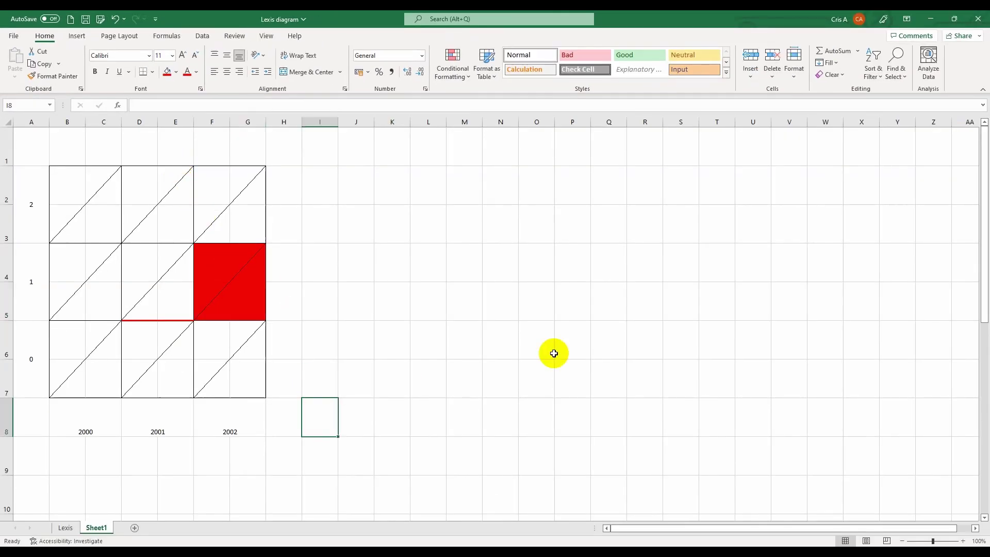